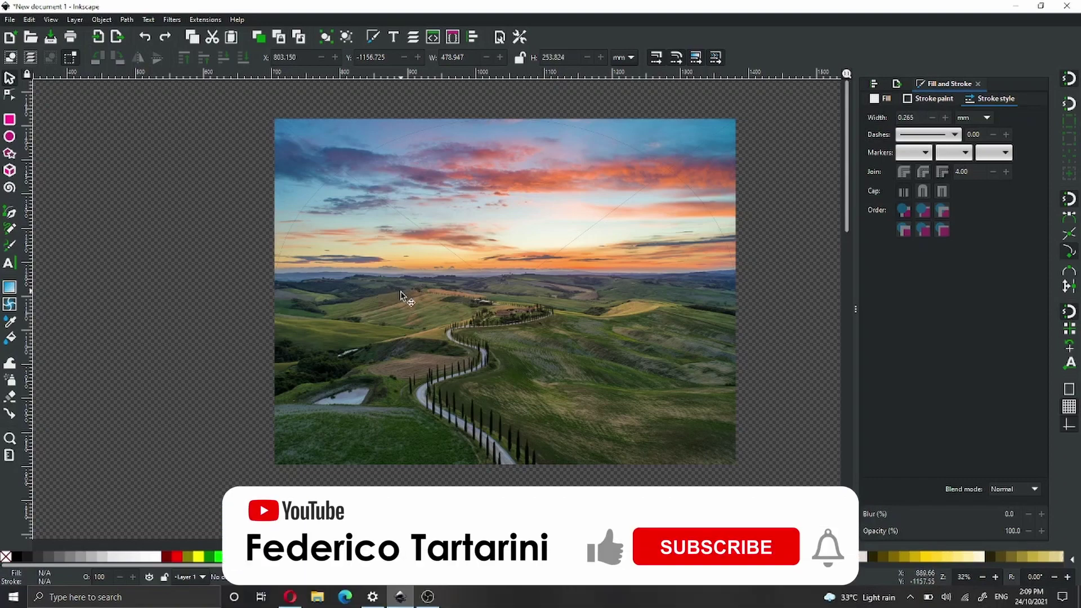
Drag two patterned pieces apart, then draw a rectangle to the right of the photo
drag(383, 284, 338, 299)
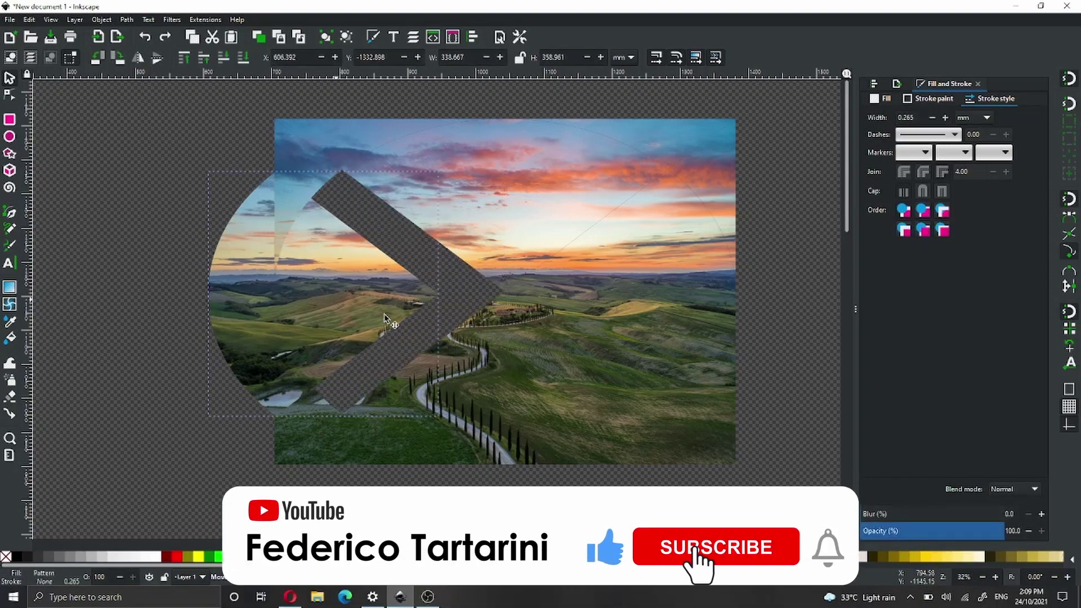
drag(507, 361, 505, 264)
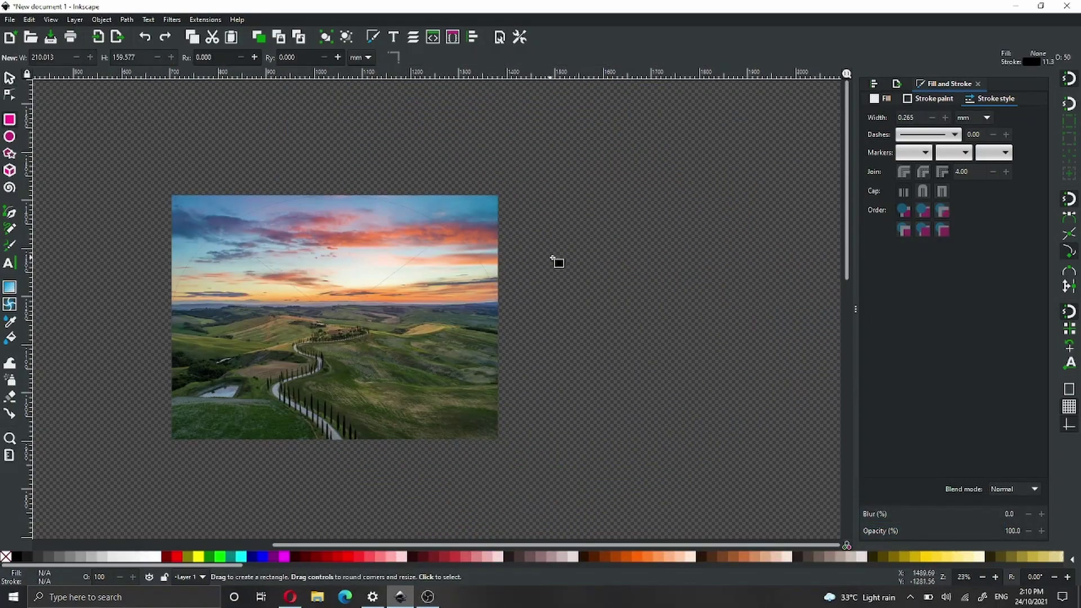
drag(551, 258, 727, 359)
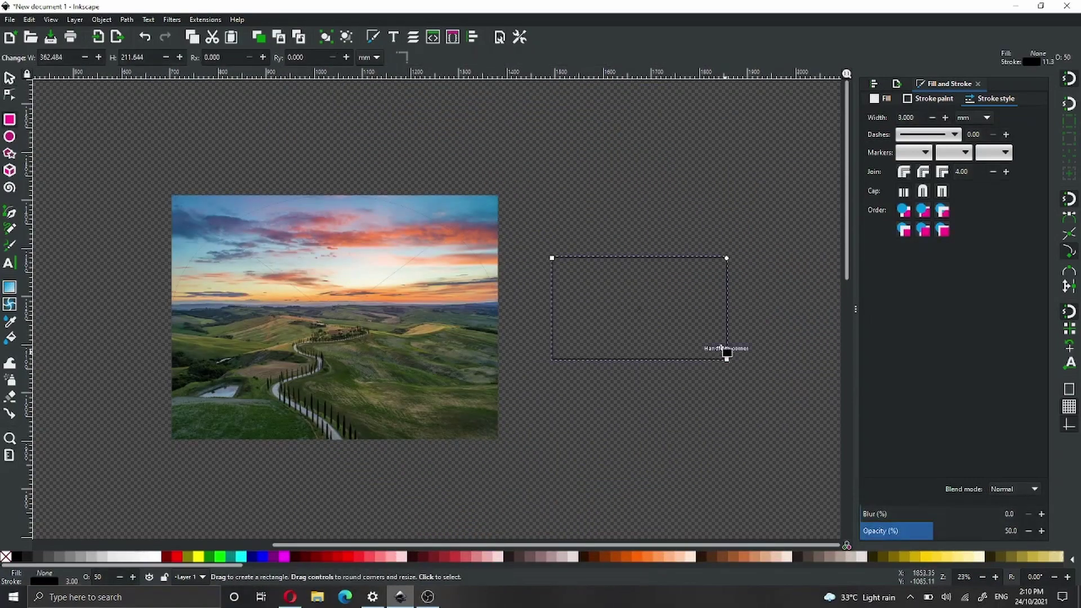
Fill the rectangle black, remove its outline, and set its opacity to 100%
click(19, 557)
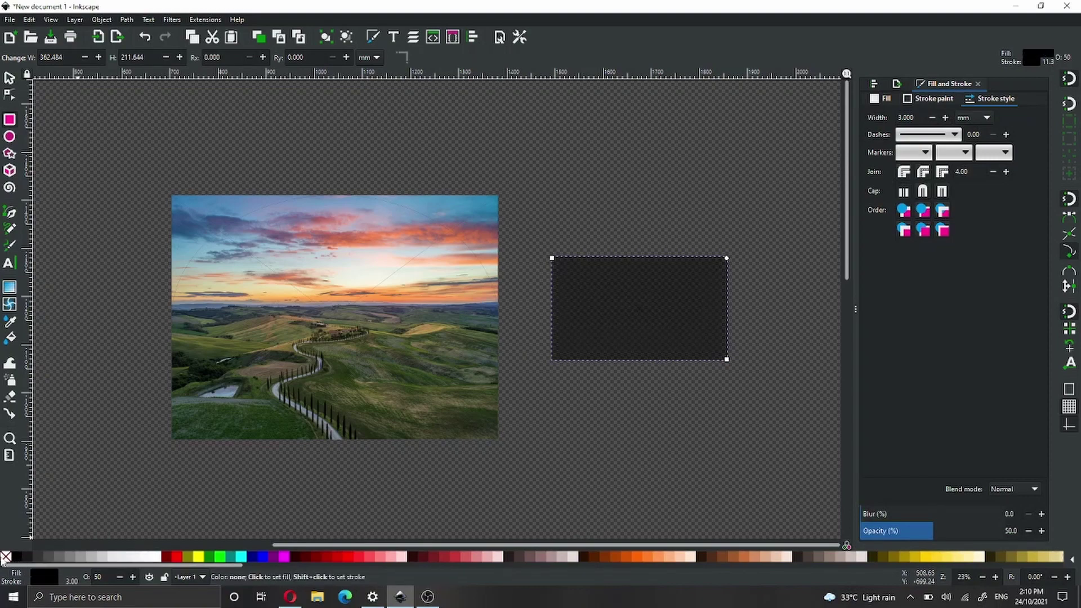
shift+click(6, 558)
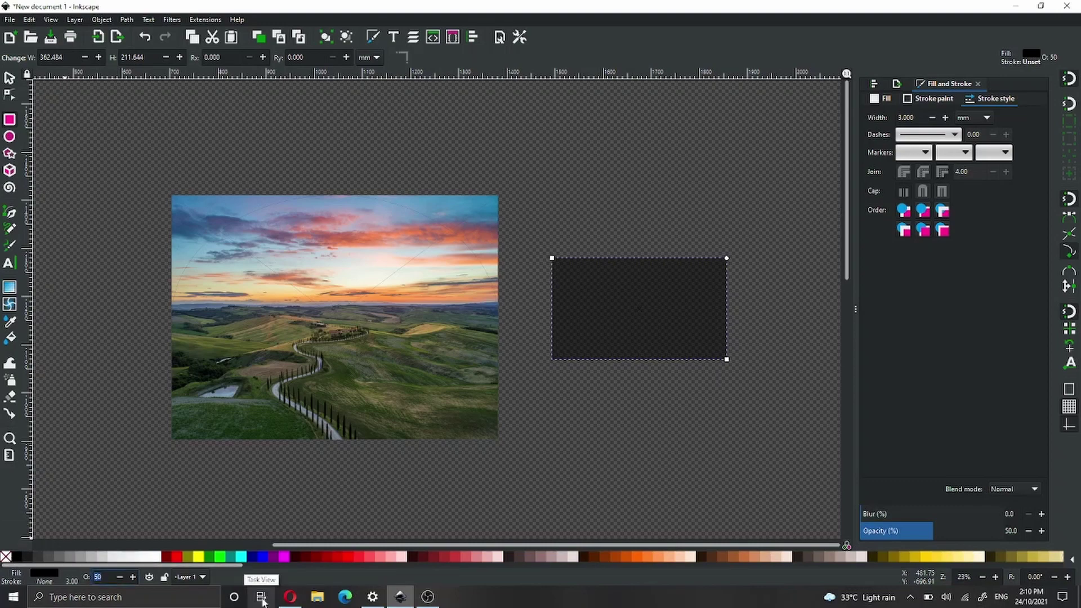
key(Return)
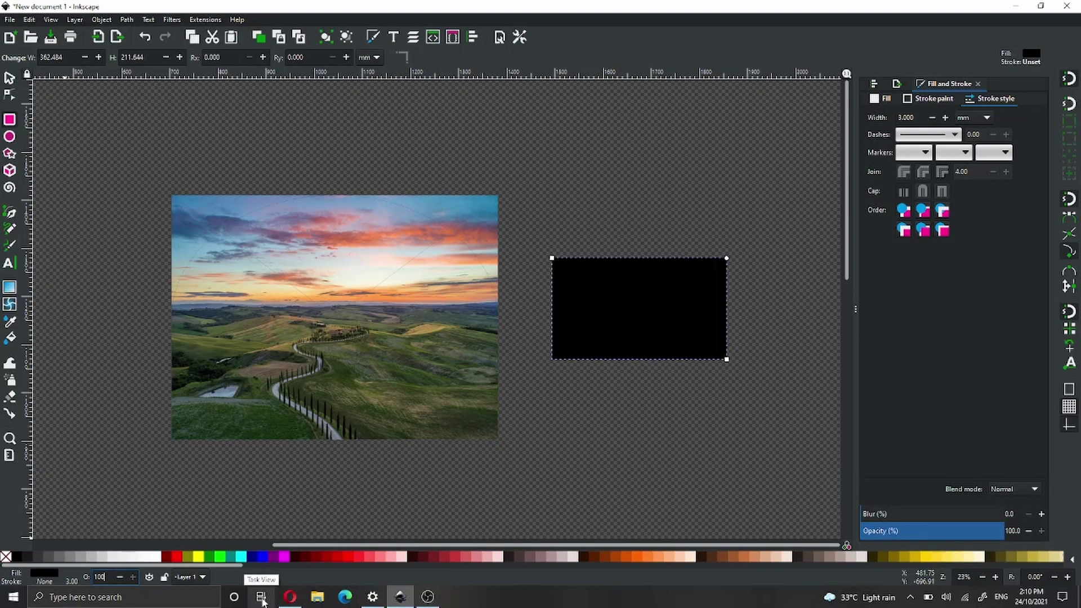
Draw a straight diagonal line across the black rectangle, from below to above it
click(10, 212)
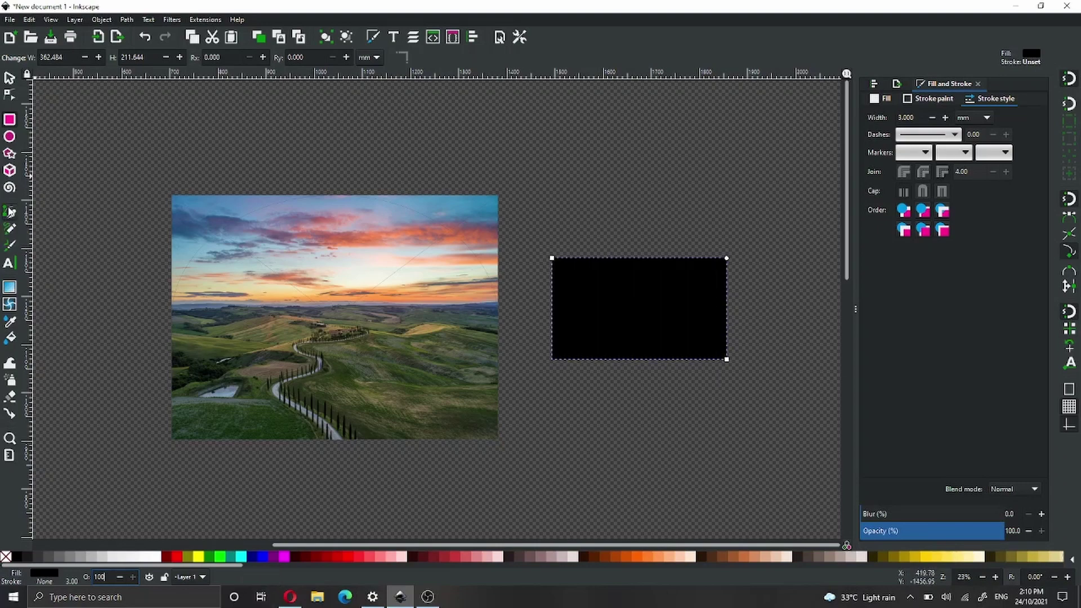
click(579, 391)
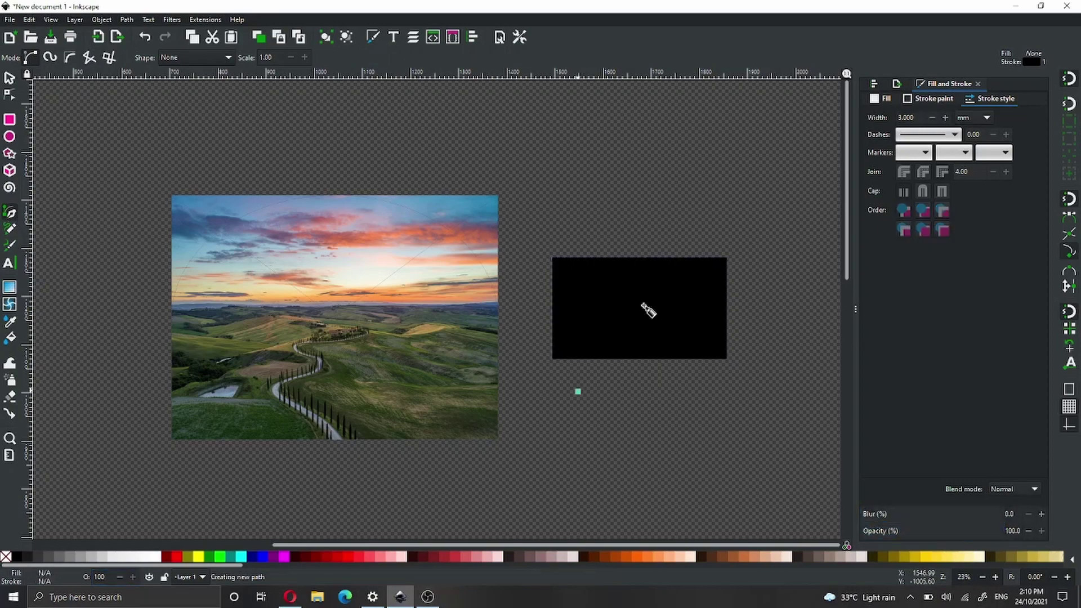
click(690, 220)
key(Return)
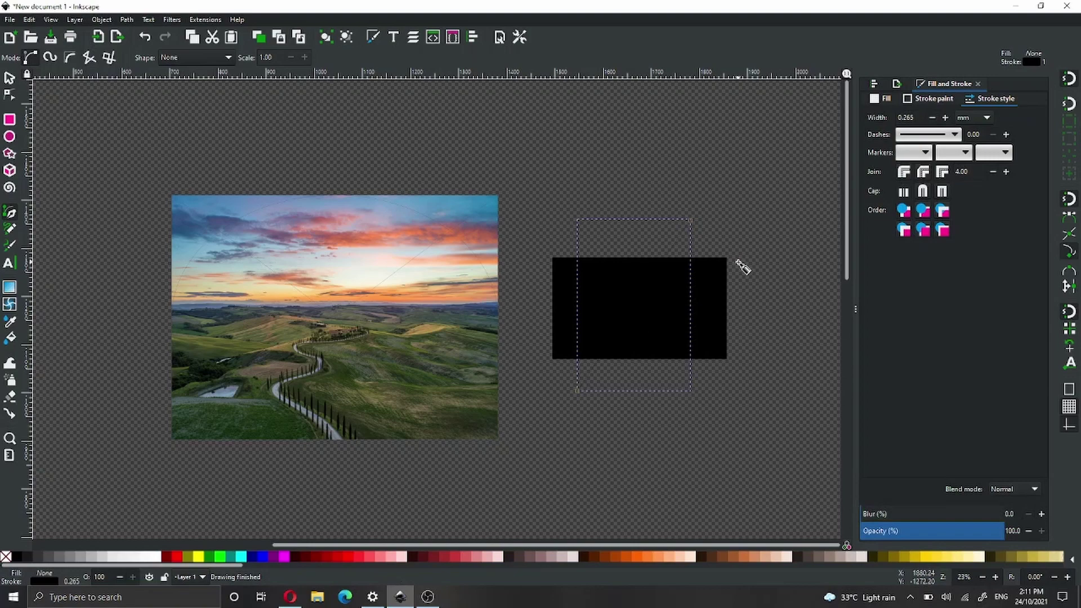
Make the line red with a 3 mm stroke width, then reselect it
click(340, 555)
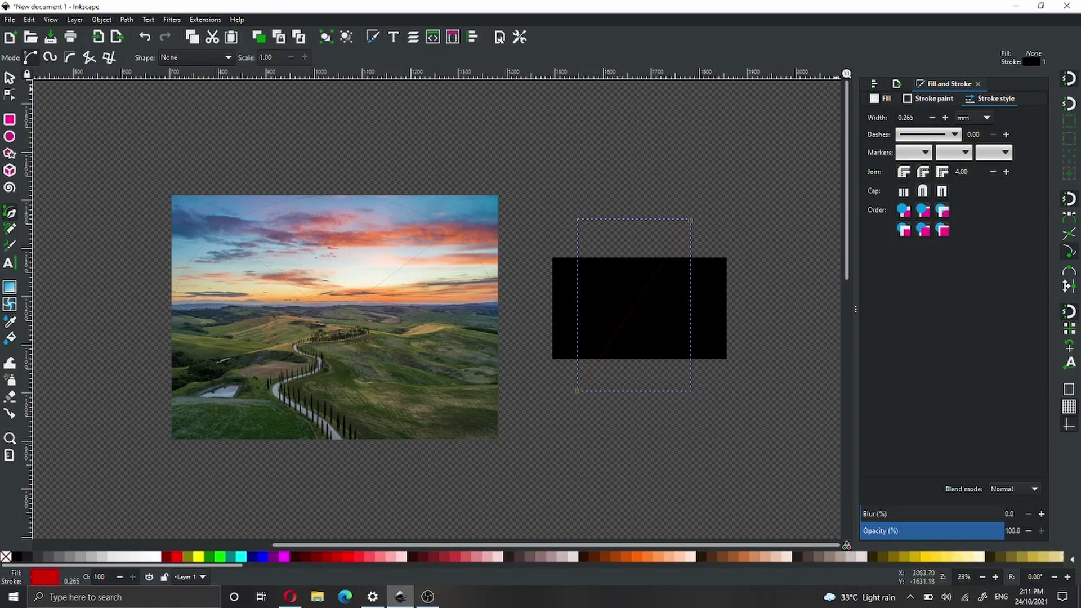
click(906, 117)
key(Return)
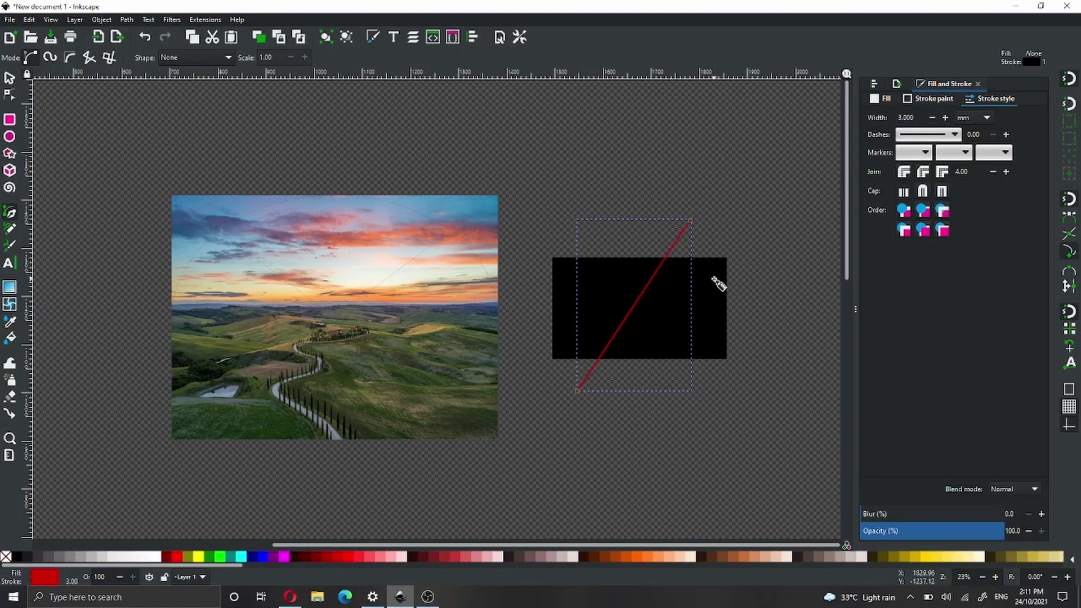
key(Escape)
key(s)
click(677, 244)
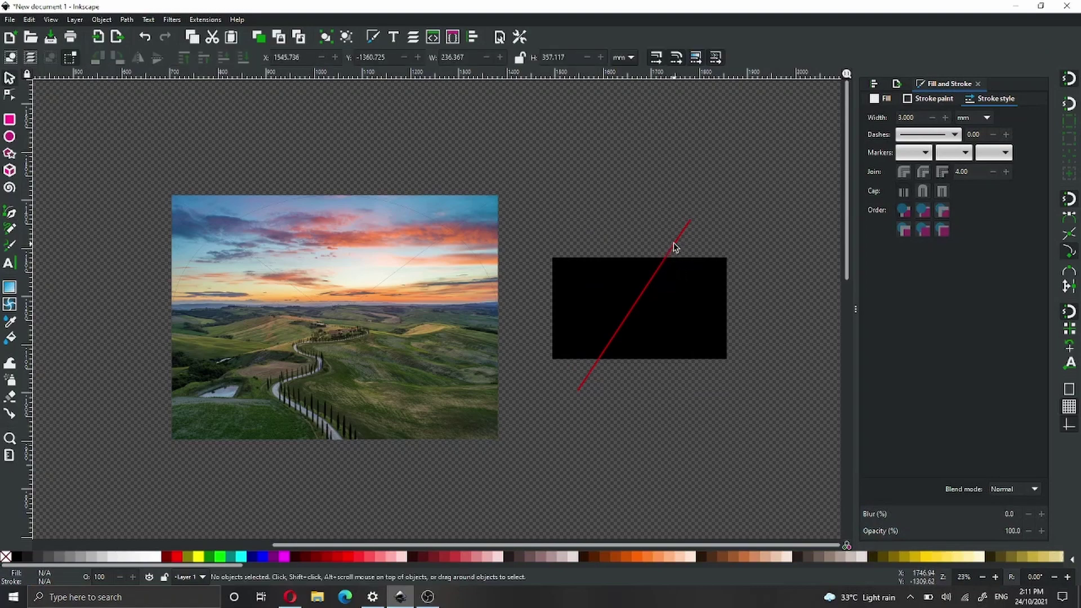
Centre the red line and black rectangle on the vertical and horizontal axes, then reselect both
shift+click(708, 282)
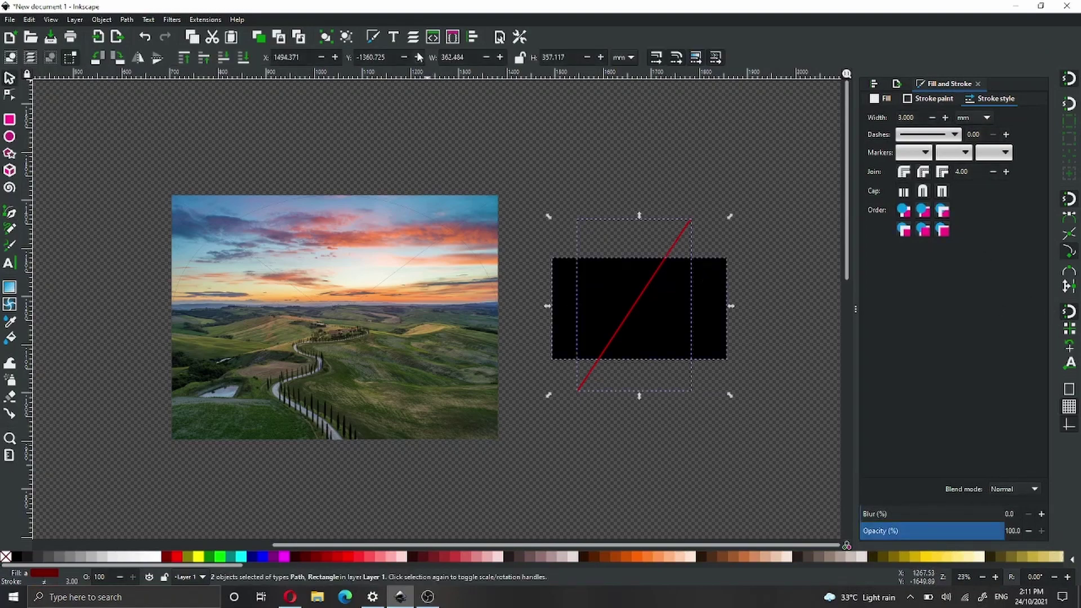
click(473, 37)
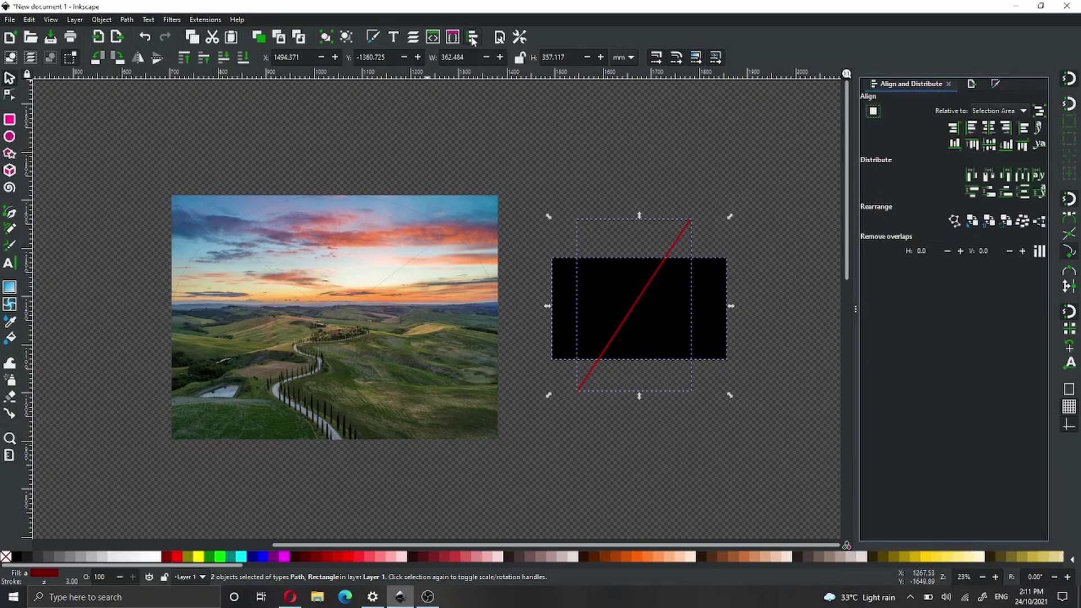
click(991, 131)
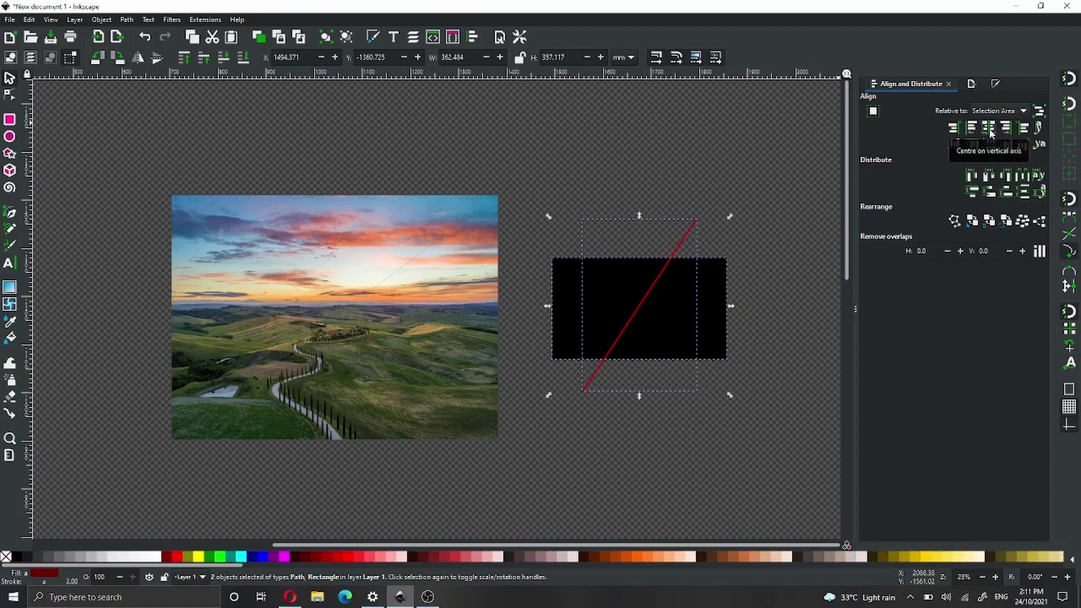
click(991, 145)
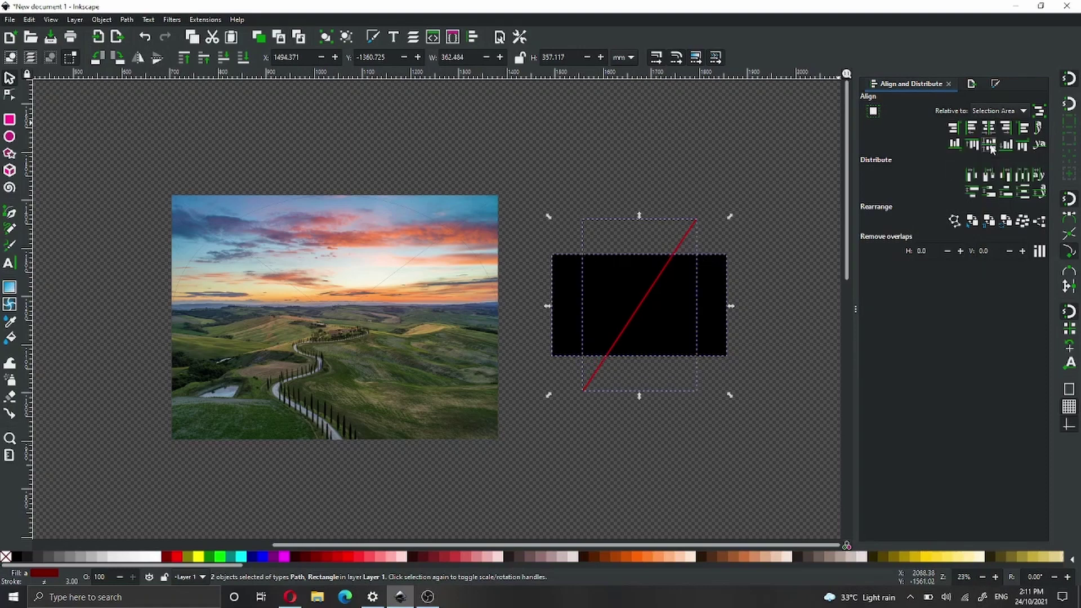
click(562, 205)
drag(516, 181, 766, 442)
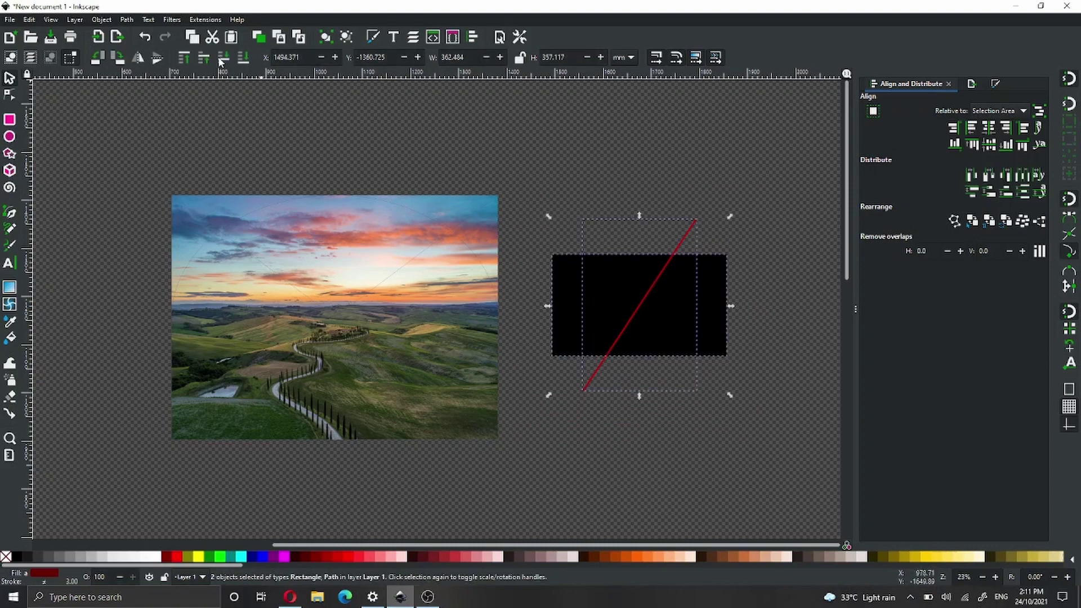
Apply Path > Division to cut the rectangle along the line, then drag one half downward
click(127, 20)
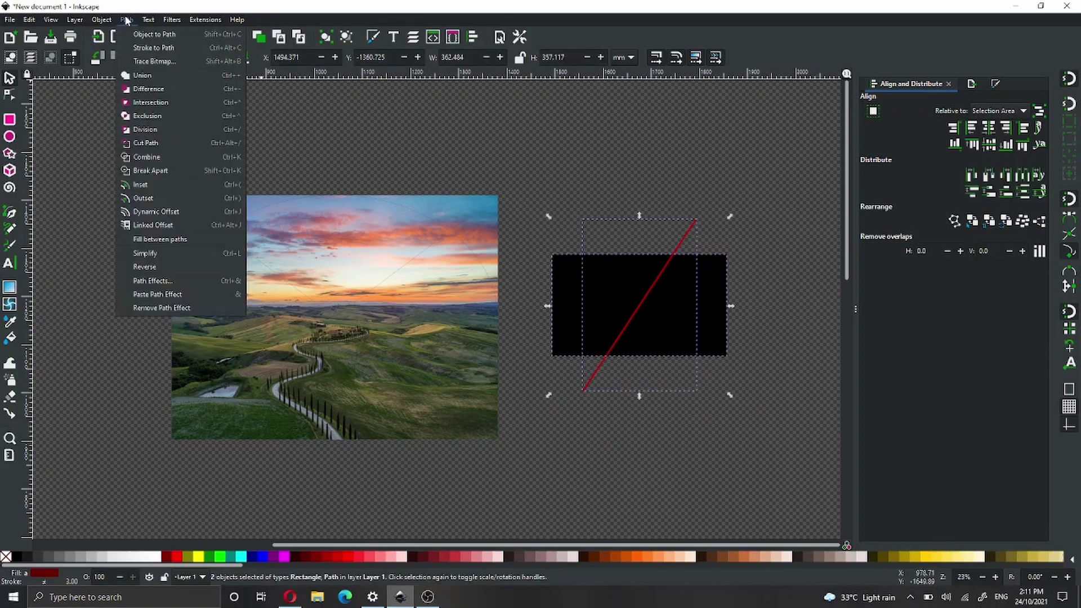
click(145, 129)
click(220, 166)
drag(699, 295, 705, 346)
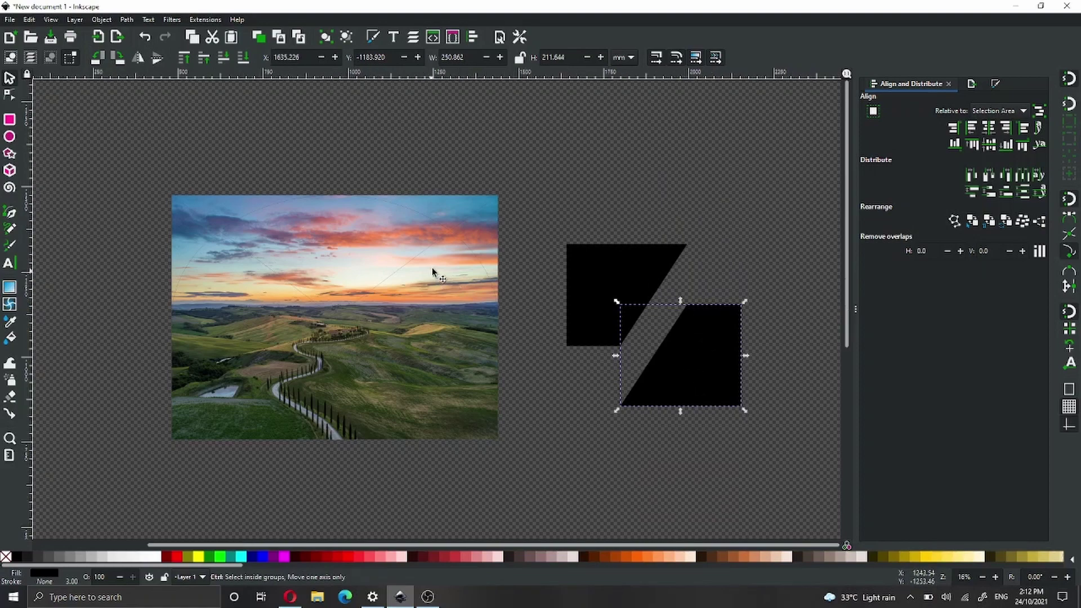
scroll(431, 271, down, 1)
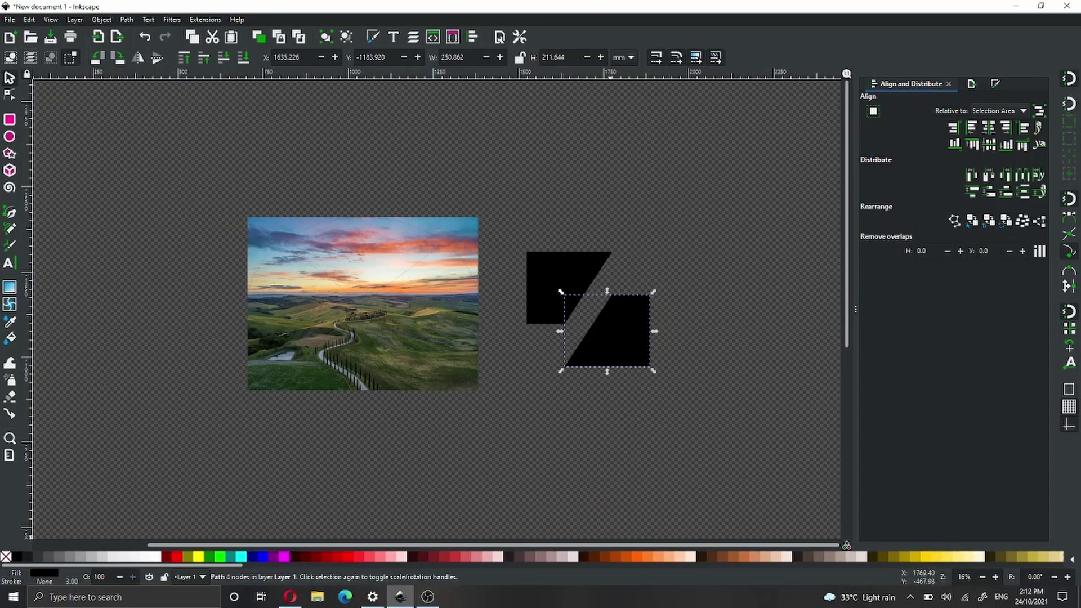
Import the landscape photo from the browser as embedded and move it to open canvas
key(alt+Tab)
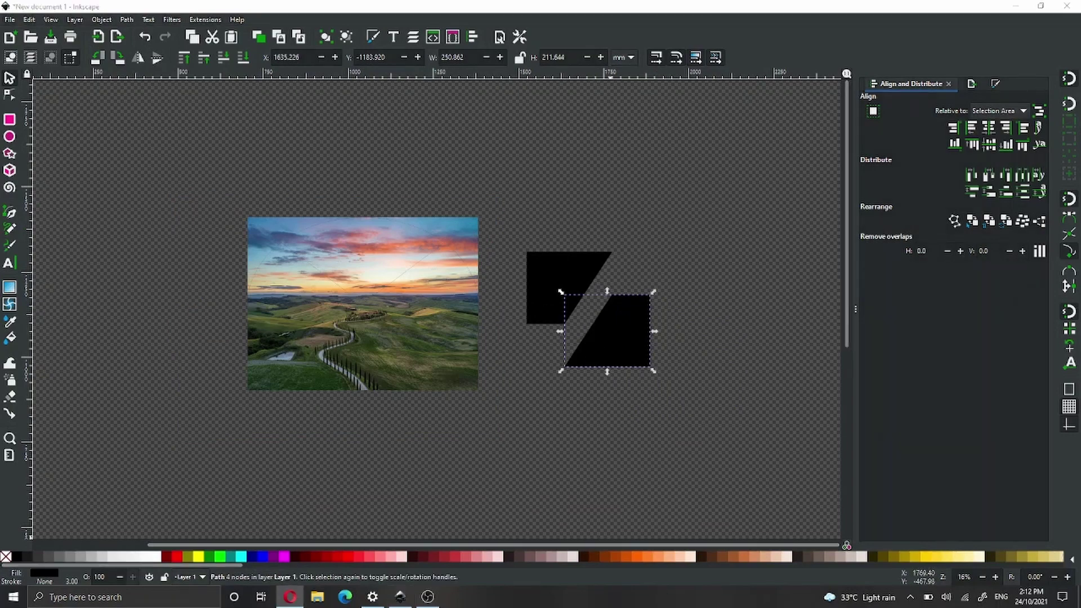
drag(777, 240, 744, 195)
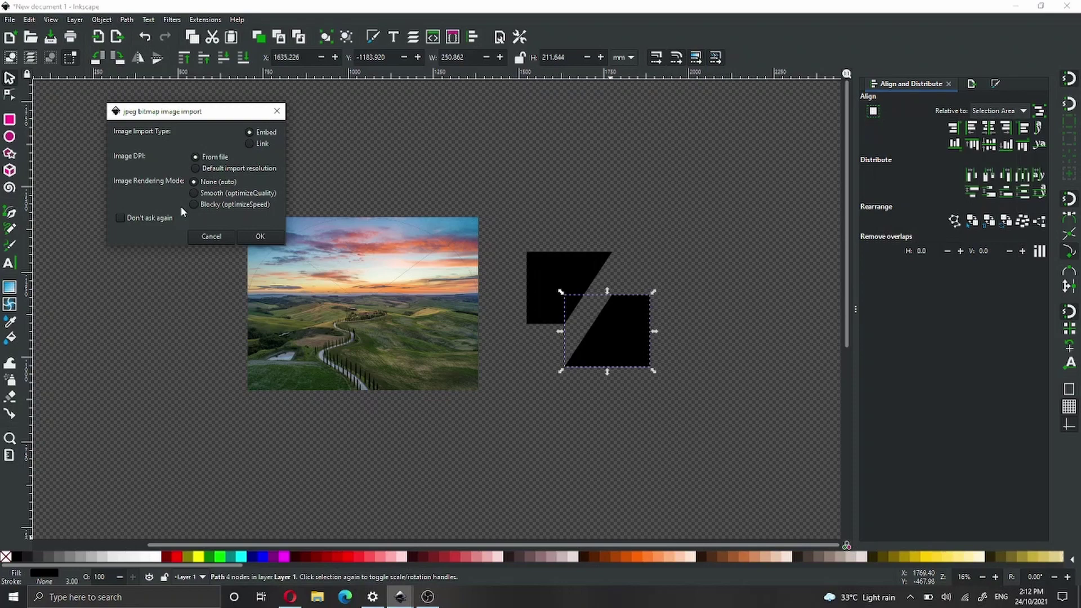
click(255, 236)
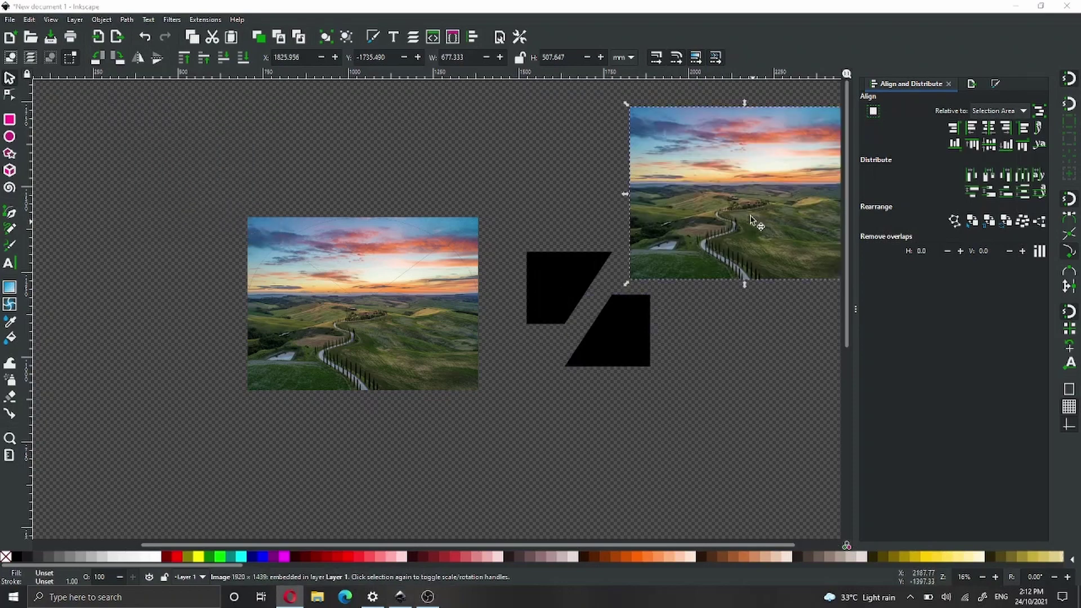
scroll(507, 281, down, 2)
scroll(695, 234, up, 4)
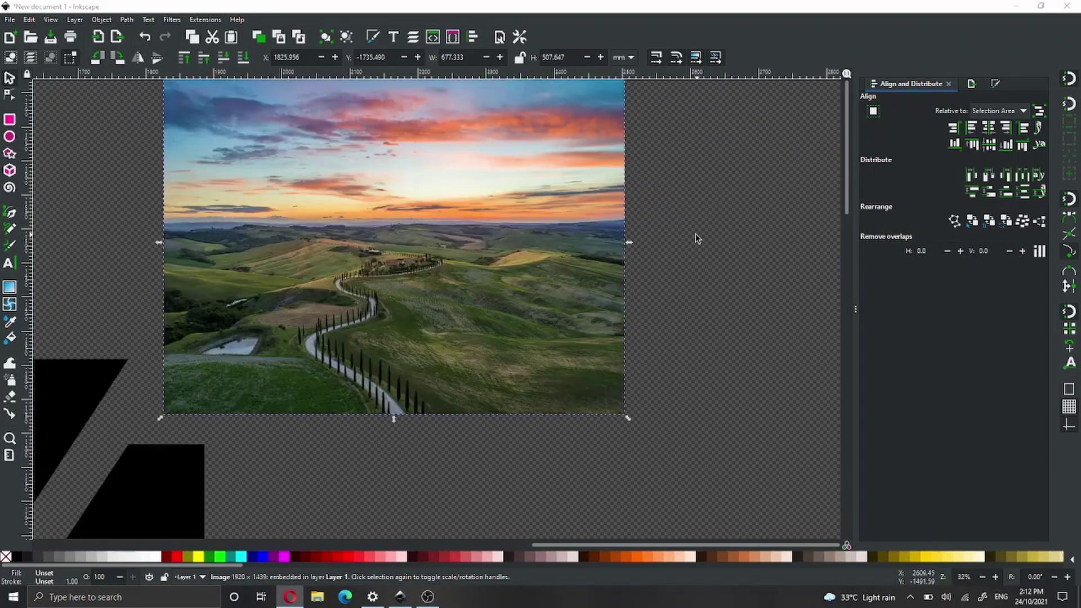
drag(520, 233, 729, 298)
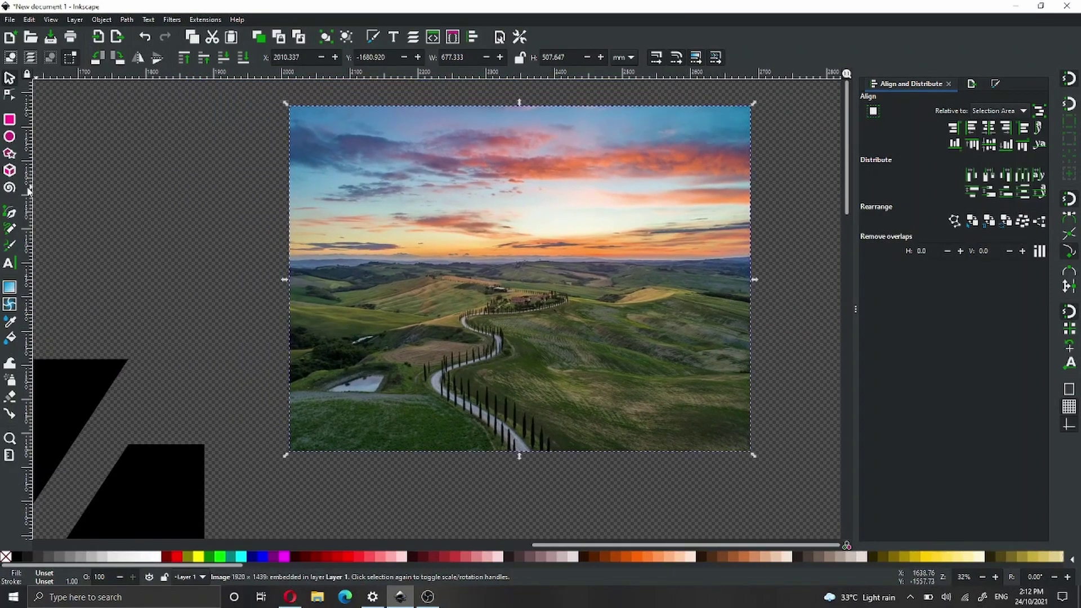
Draw a red rectangle over the photo's lower middle at 50% opacity, stretching it slightly
click(10, 120)
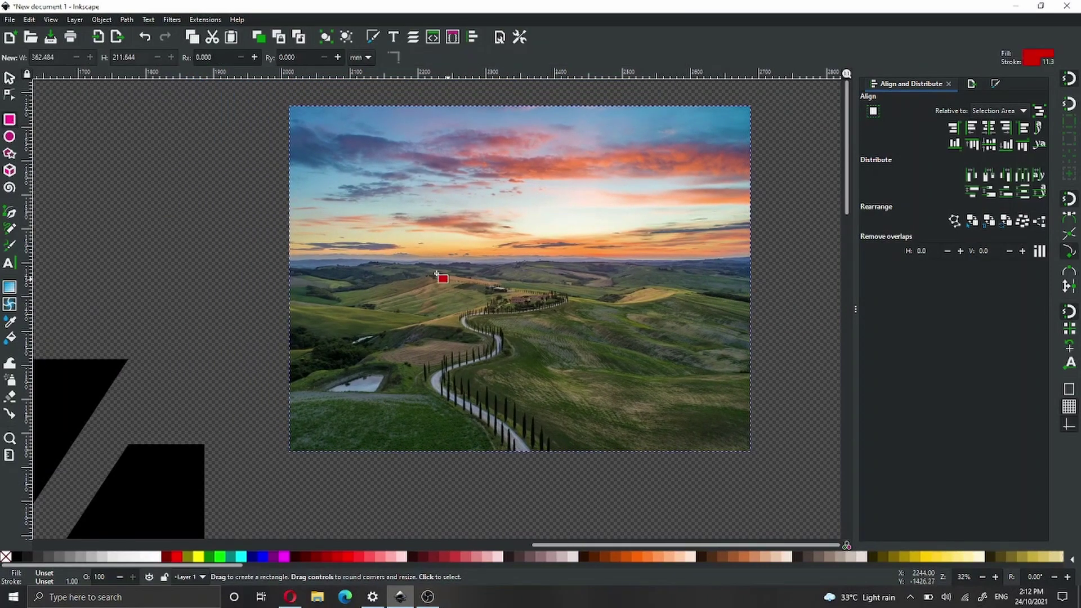
drag(398, 237, 607, 462)
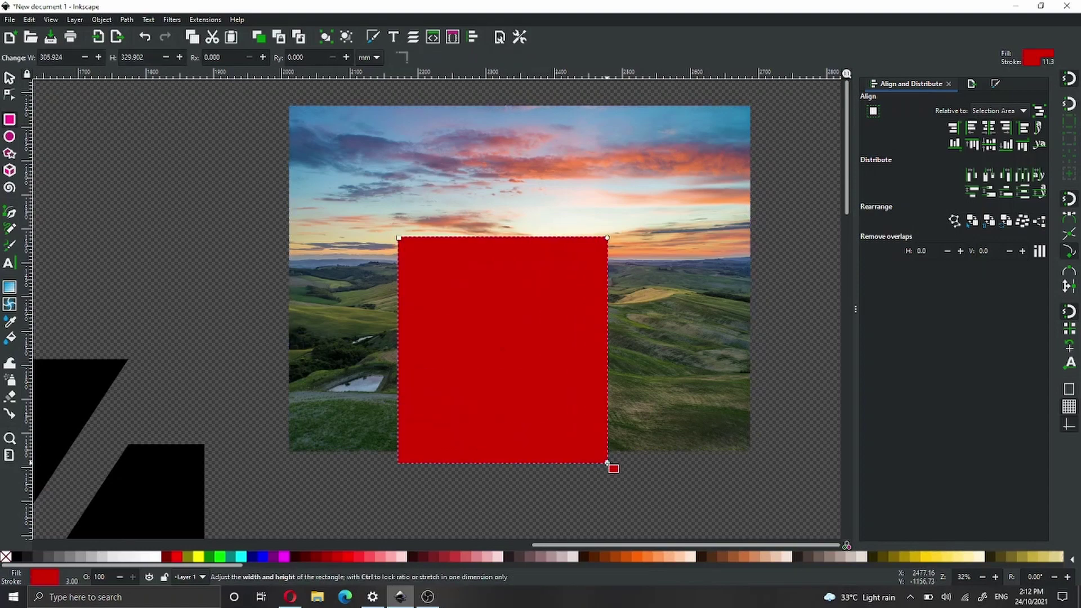
click(107, 576)
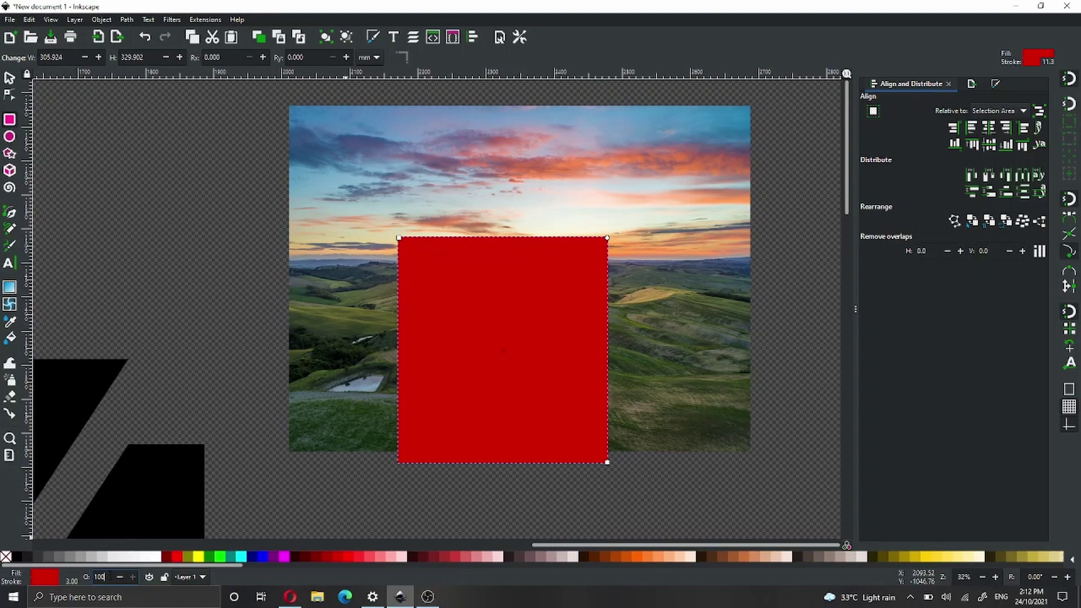
double_click(108, 577)
key(Return)
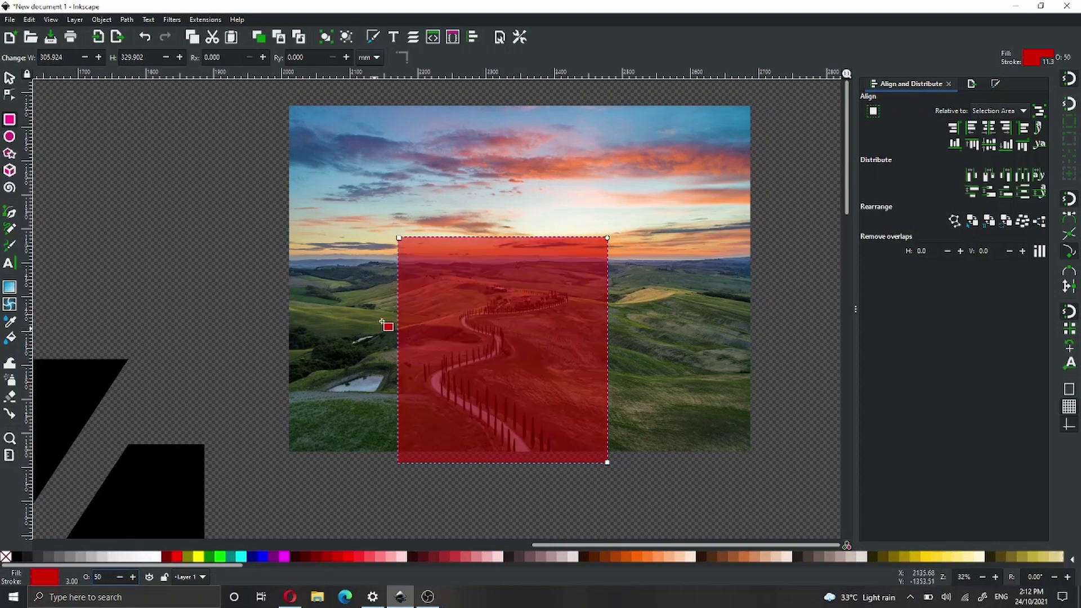
mouse_move(398, 236)
mouse_down()
mouse_move(411, 237)
mouse_move(390, 242)
mouse_up()
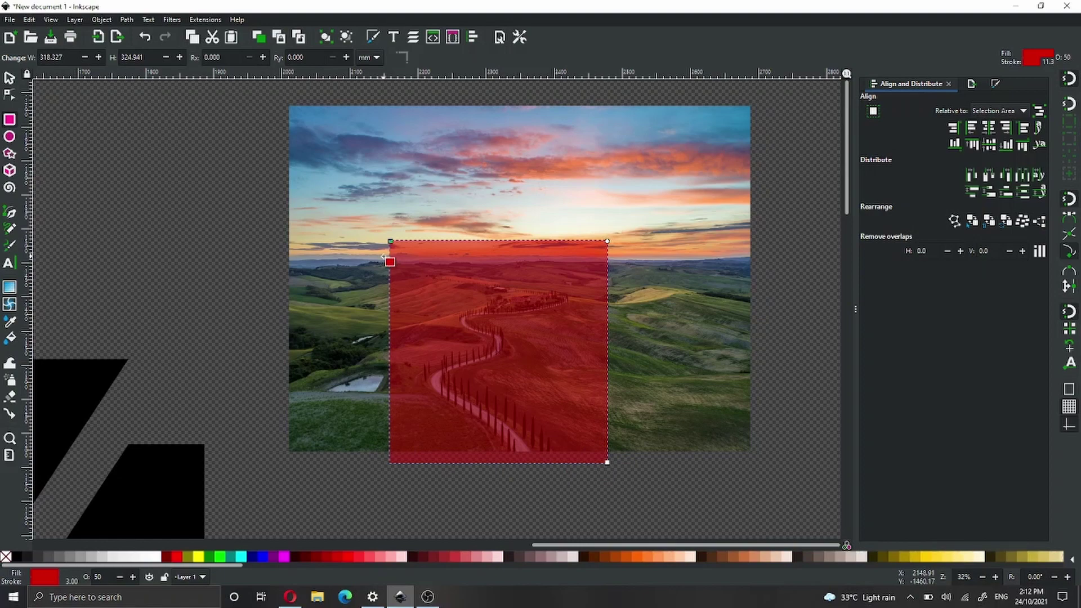
Select the photo and red rectangle together and apply Object > Clip > Set
key(s)
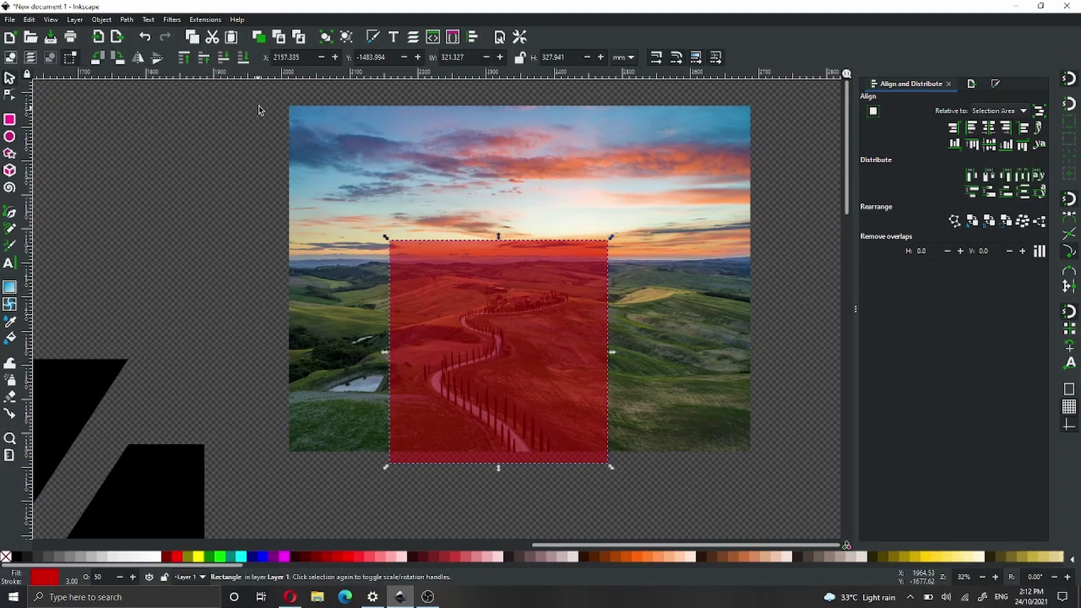
drag(262, 96, 777, 489)
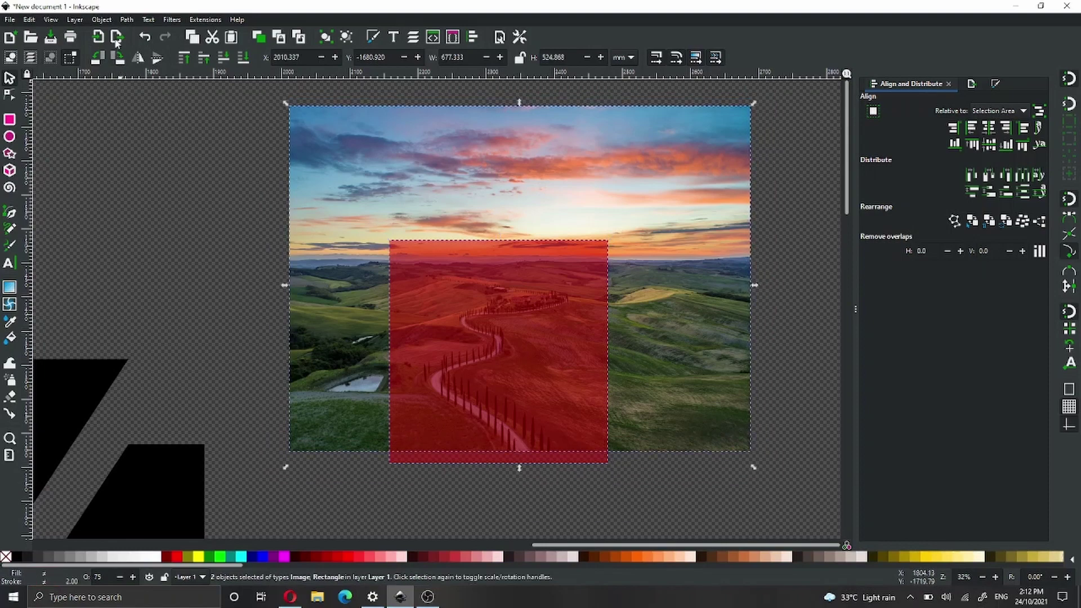
click(104, 20)
mouse_move(225, 158)
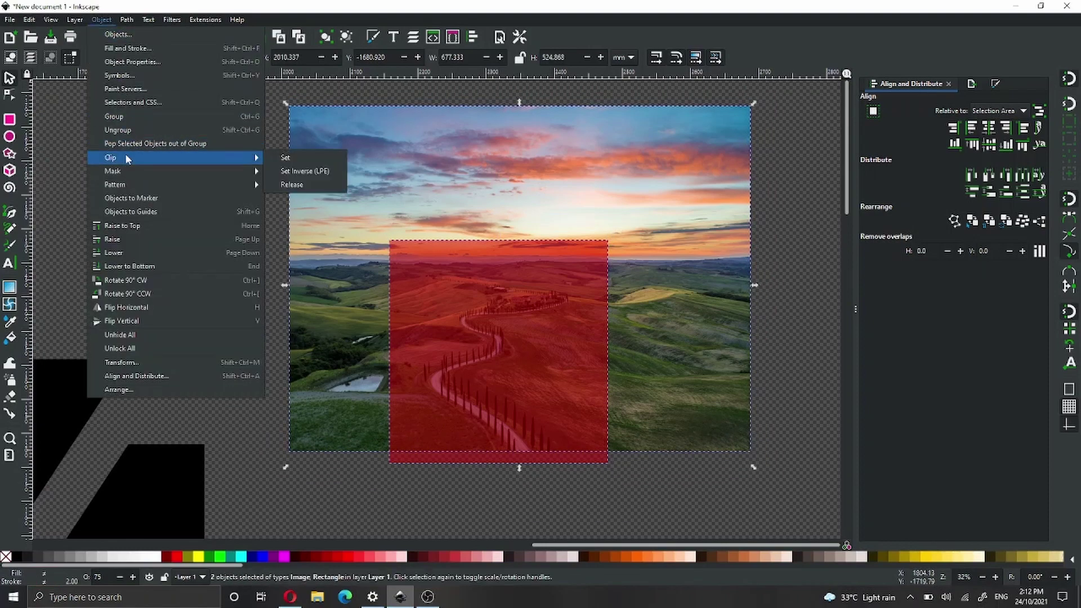
click(286, 158)
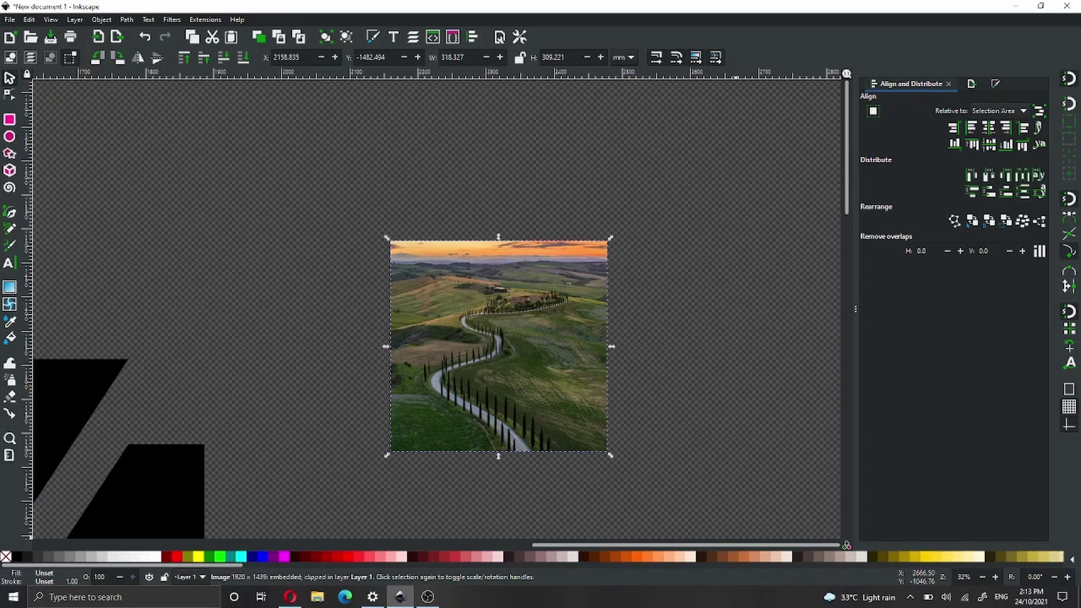
Zoom out and import another embedded copy of the landscape photo onto the canvas
key(minus)
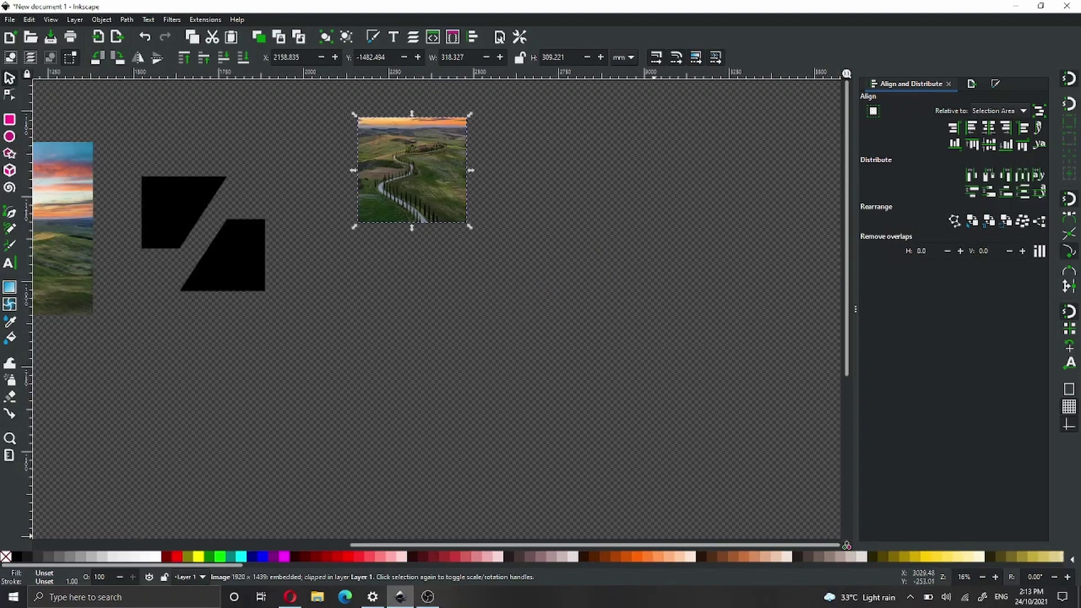
key(alt+Tab)
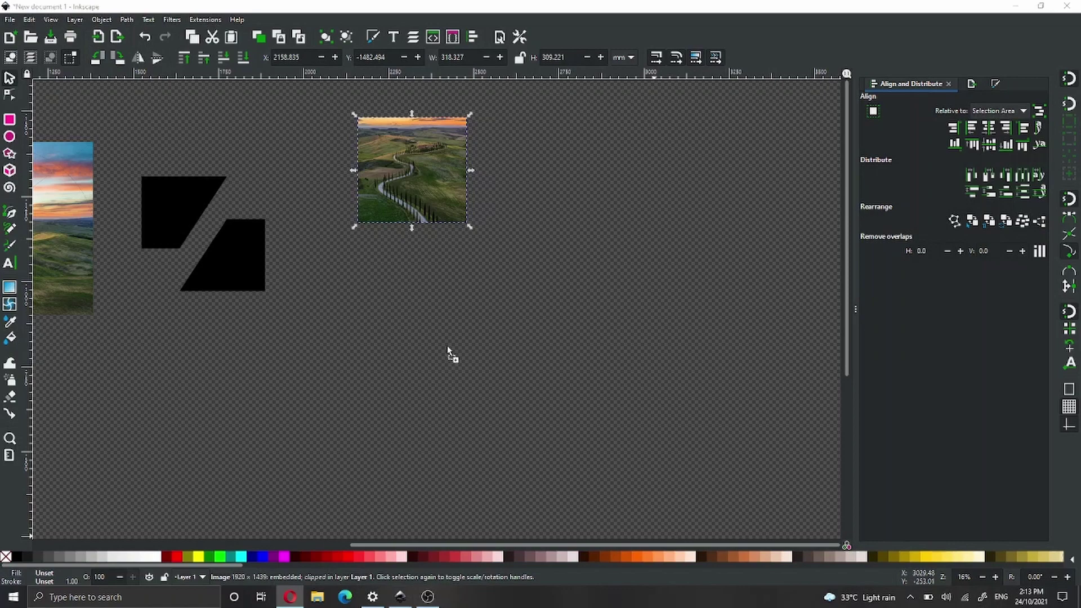
drag(447, 346, 448, 346)
click(265, 246)
drag(382, 322, 366, 325)
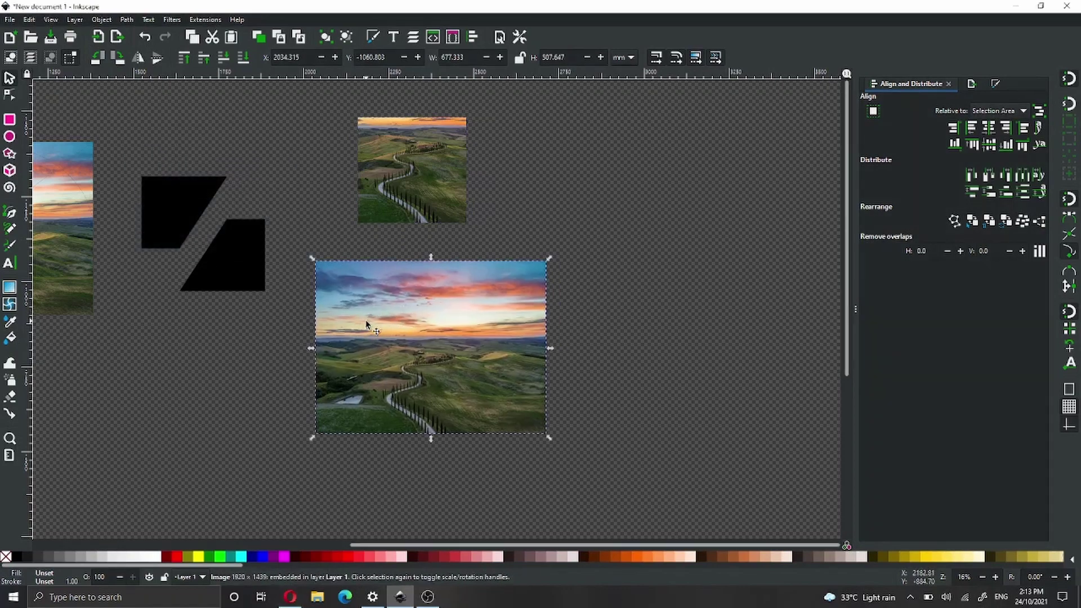
scroll(343, 345, up, 2)
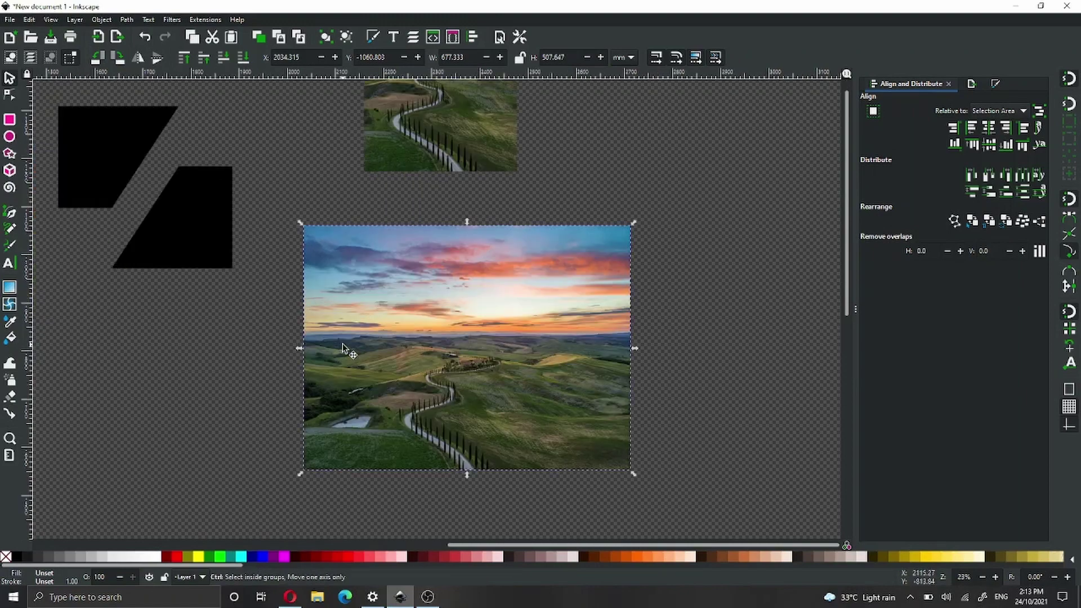
scroll(354, 350, down, 1)
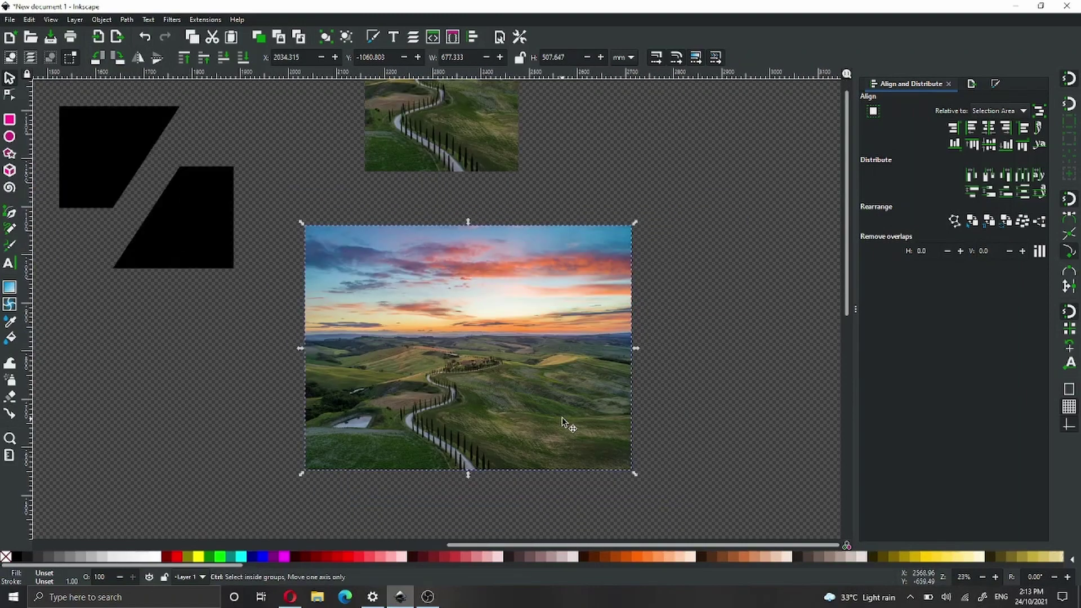
scroll(563, 420, up, 1)
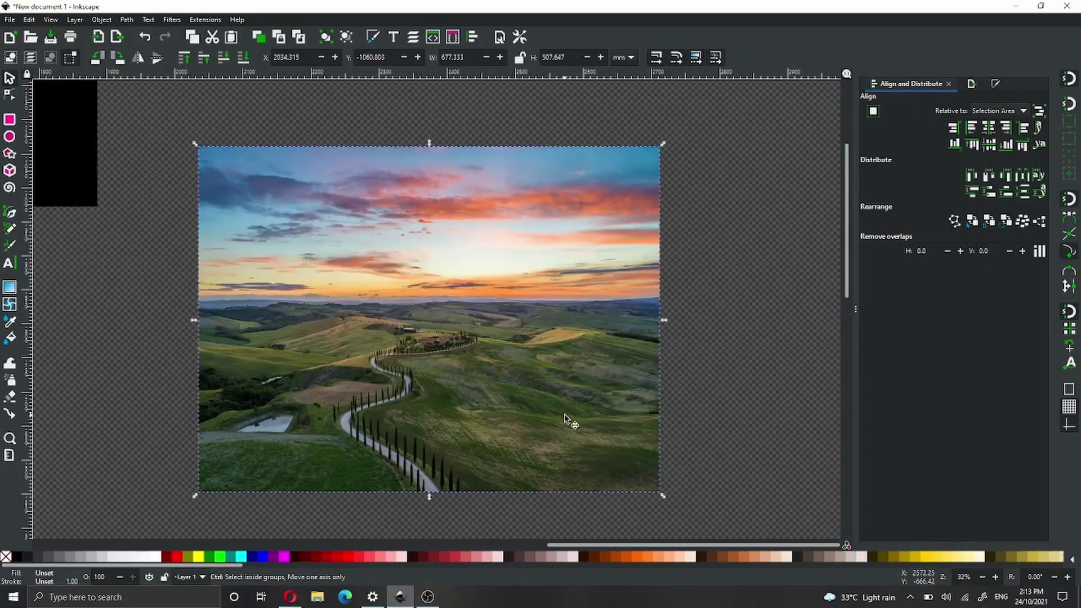
Draw a closed path through the photo corners: top-left, bottom-right, top-right, bottom-left, top-left
click(10, 214)
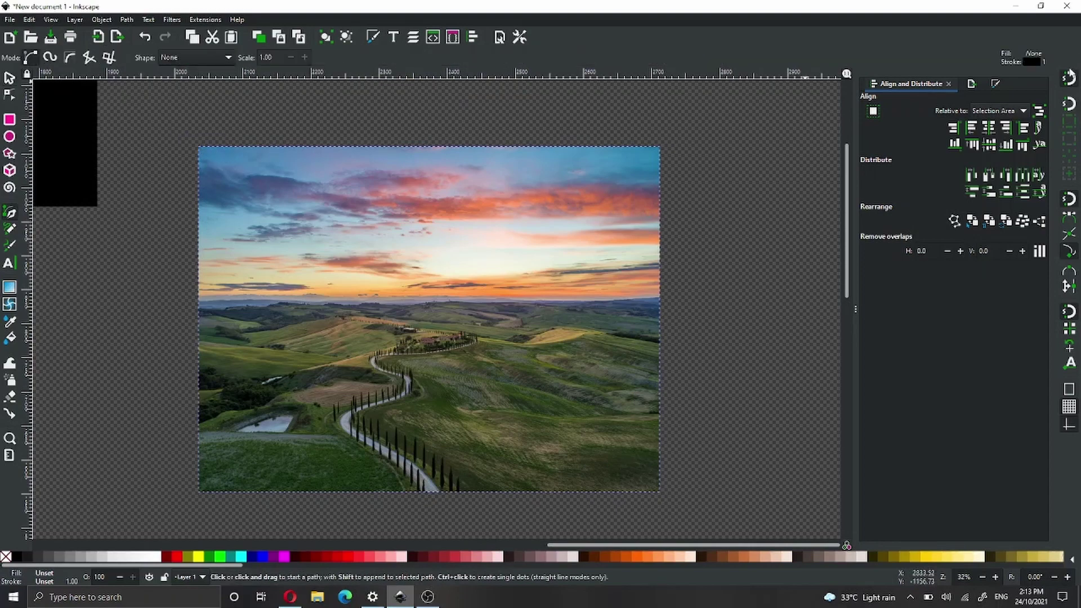
click(199, 147)
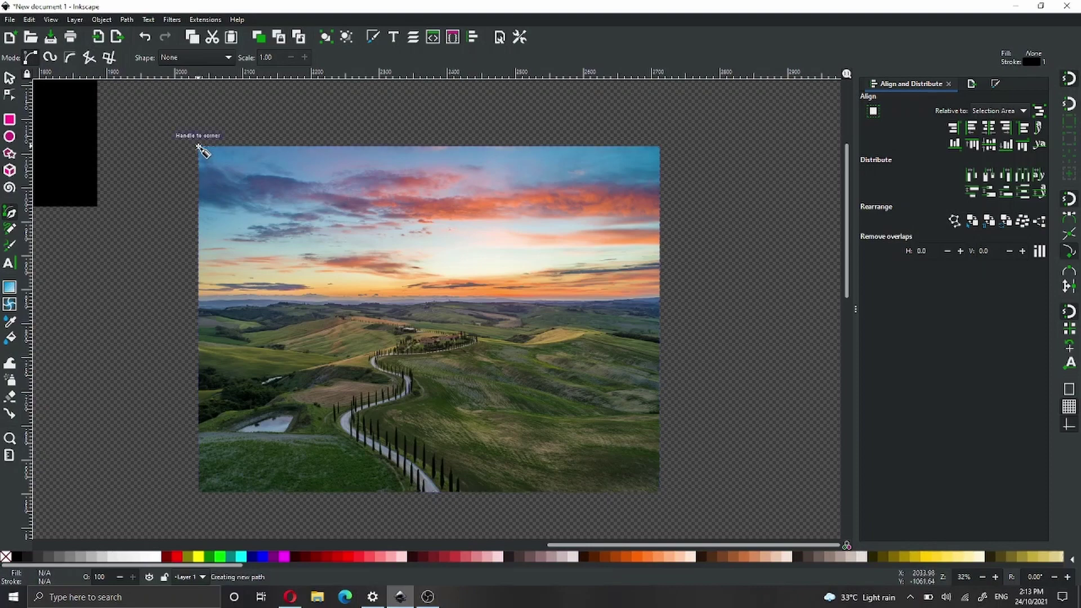
click(660, 491)
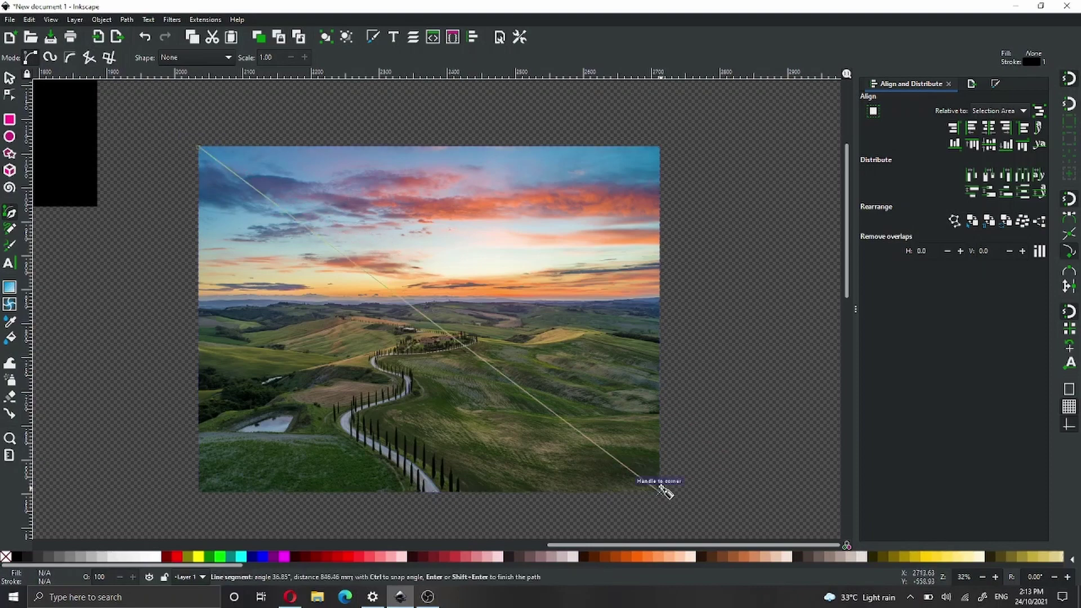
click(660, 148)
click(199, 491)
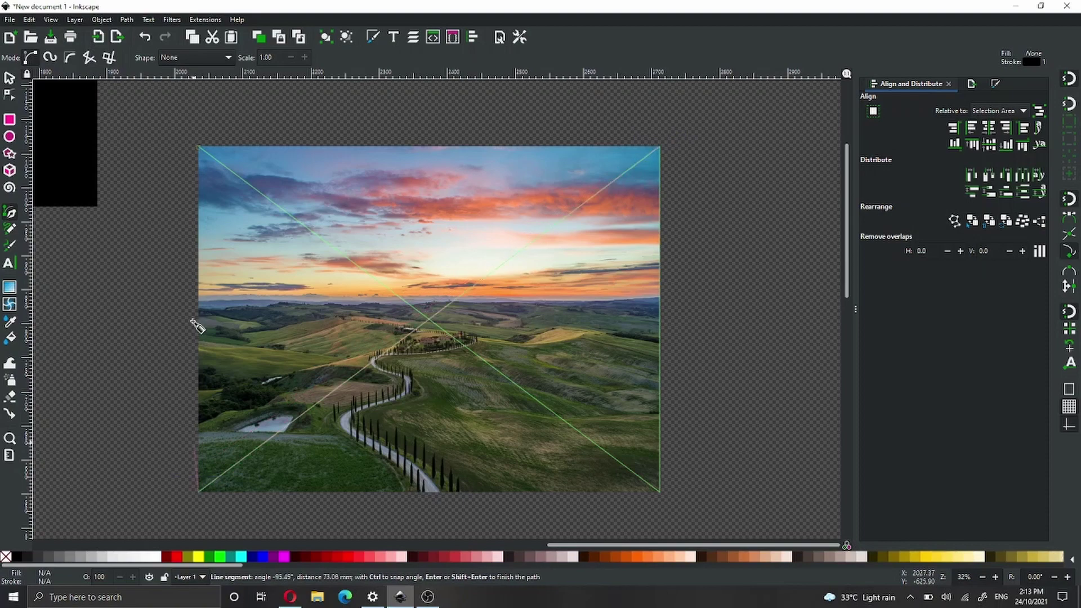
click(198, 147)
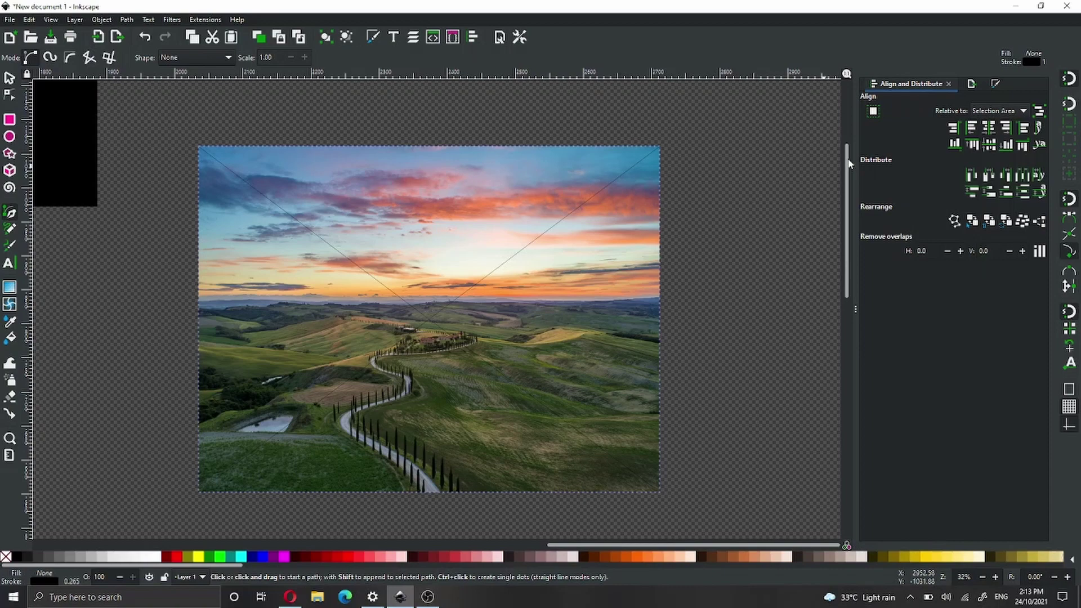
Set the X path's stroke width to 3 mm in Fill and Stroke
click(996, 84)
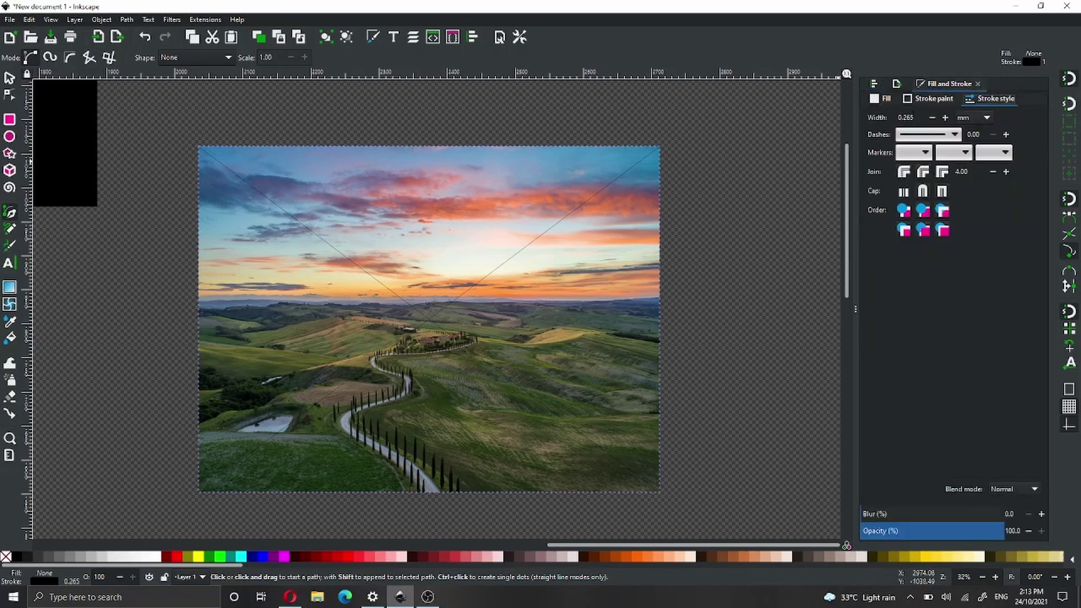
double_click(906, 117)
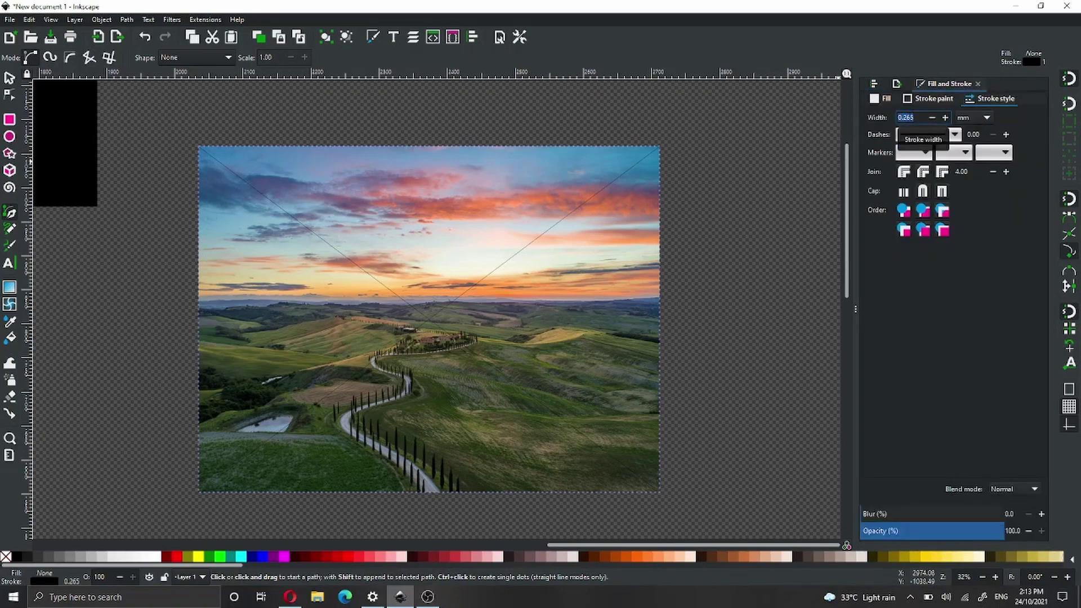
text(3)
key(Return)
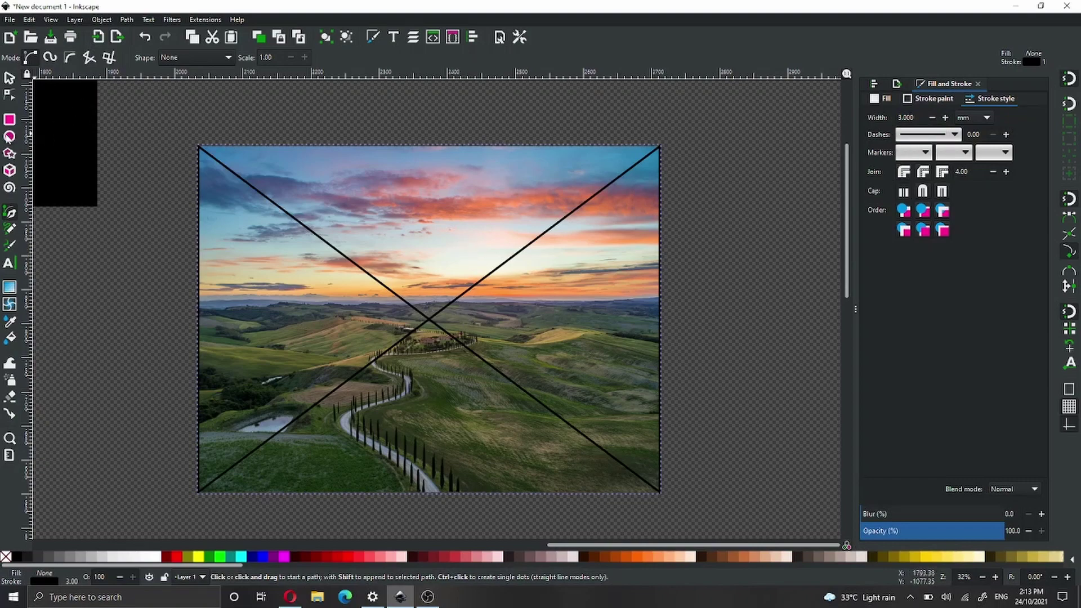
Draw an ellipse from the photo's top-left to bottom-right corner, with no fill and a black outline
click(9, 137)
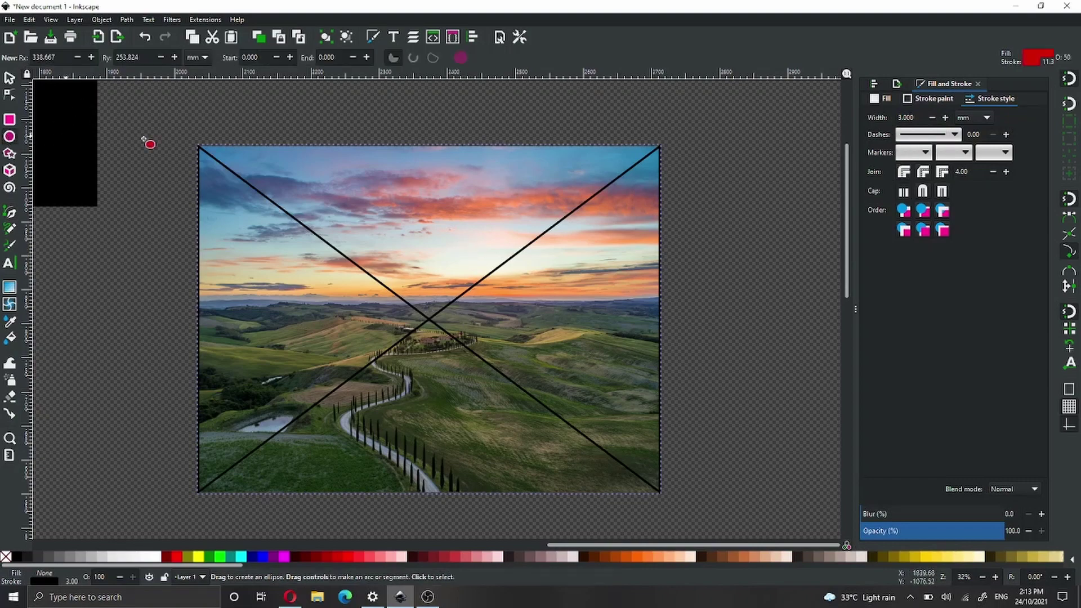
drag(198, 147, 664, 493)
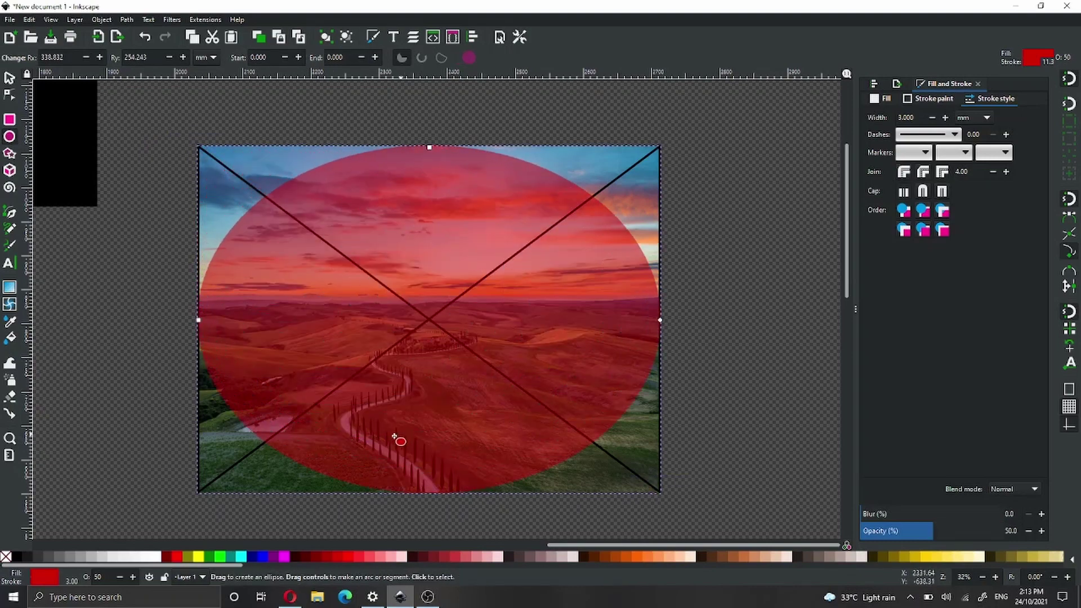
click(5, 558)
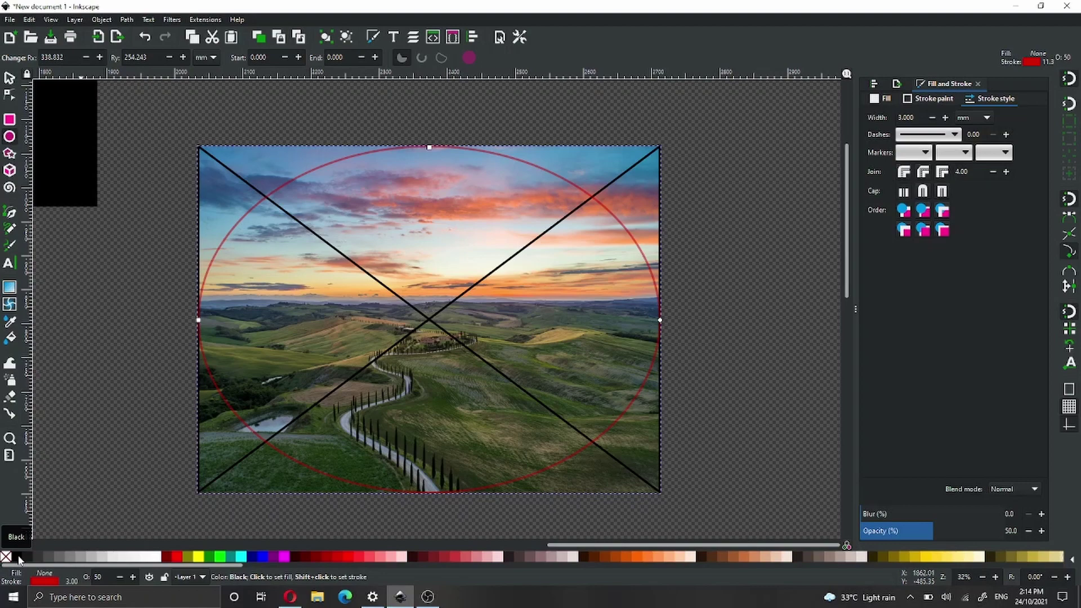
shift+click(18, 557)
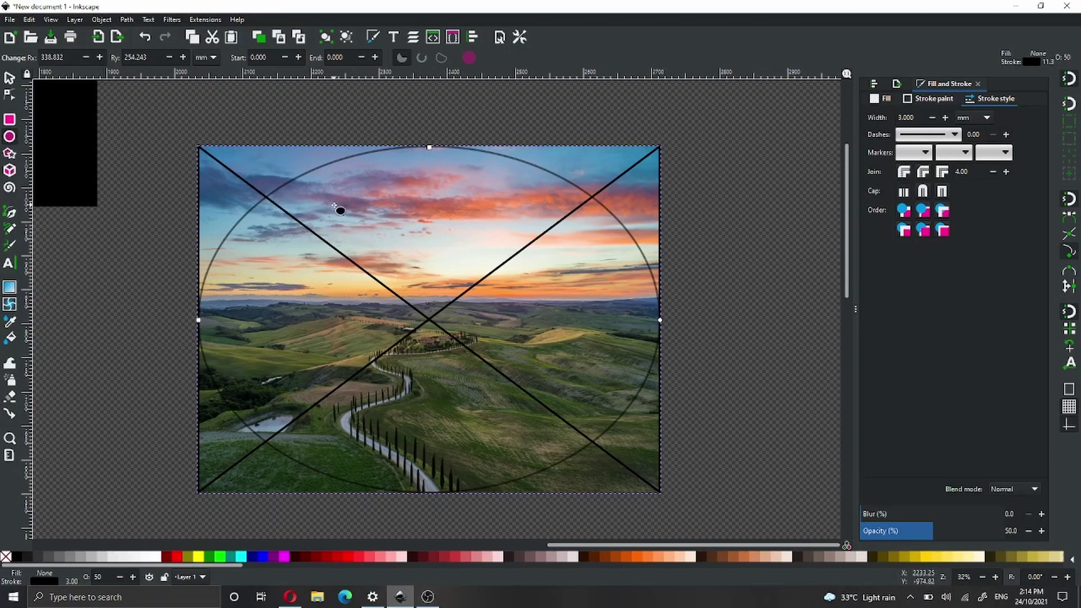
Combine the X lines and the ellipse into one 8-node path, leaving the photo separate
key(ctrl+z)
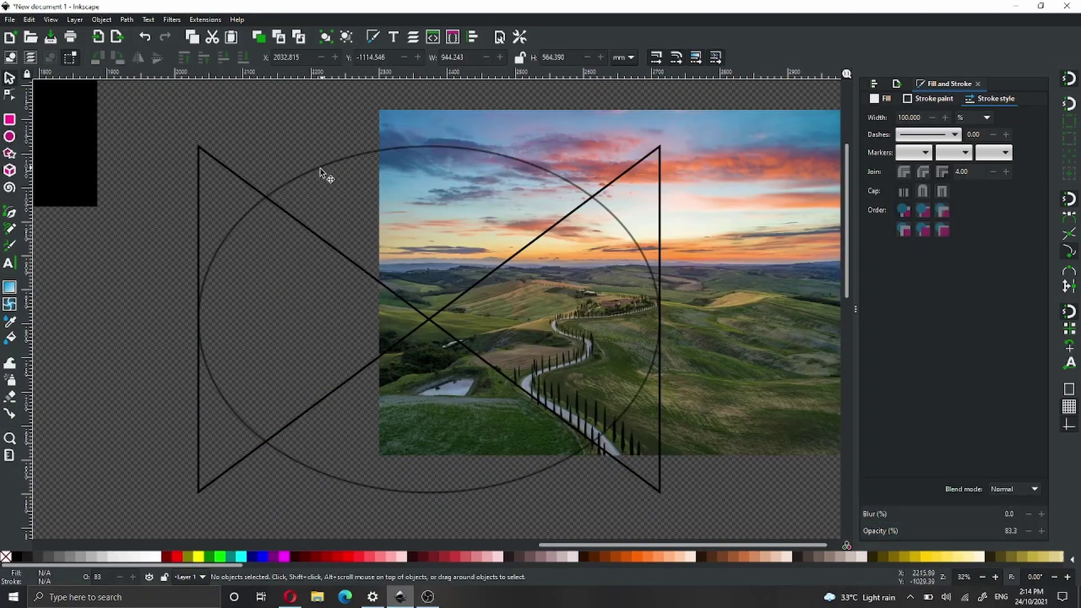
click(269, 203)
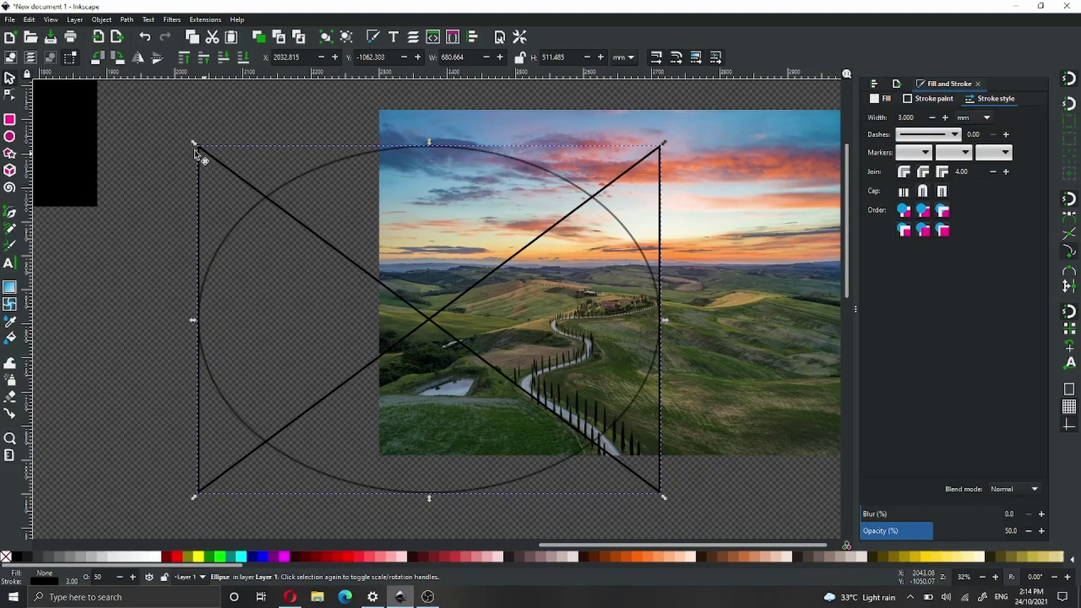
drag(151, 116, 709, 531)
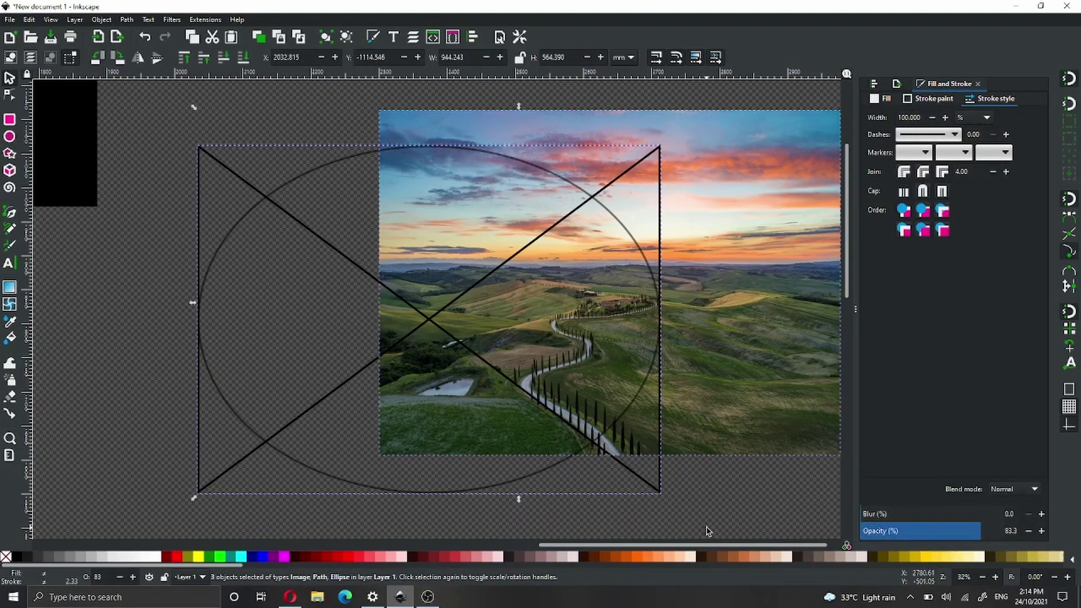
shift+click(719, 231)
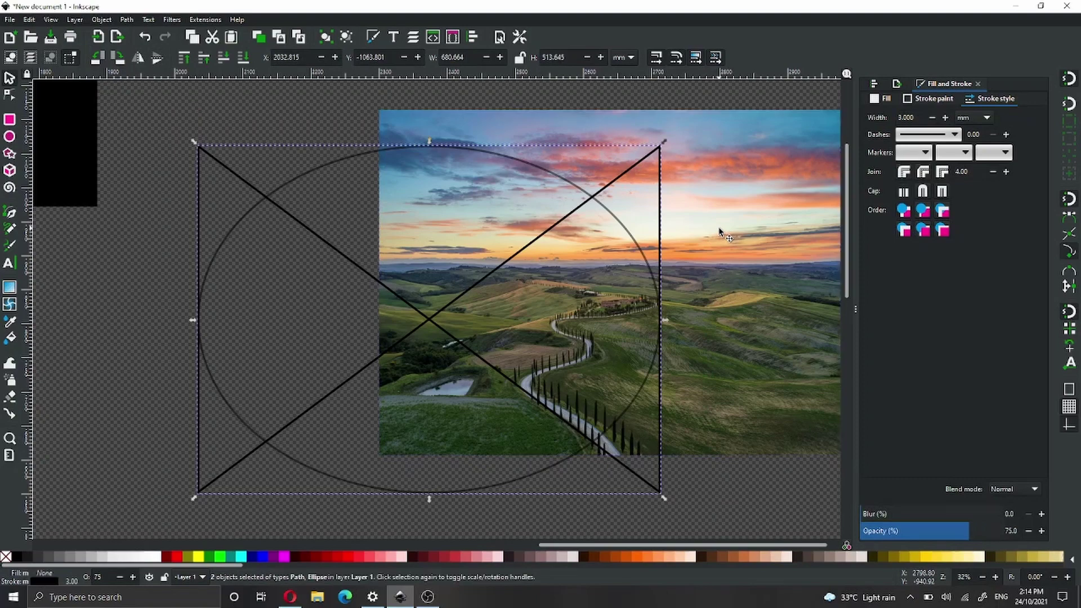
click(128, 20)
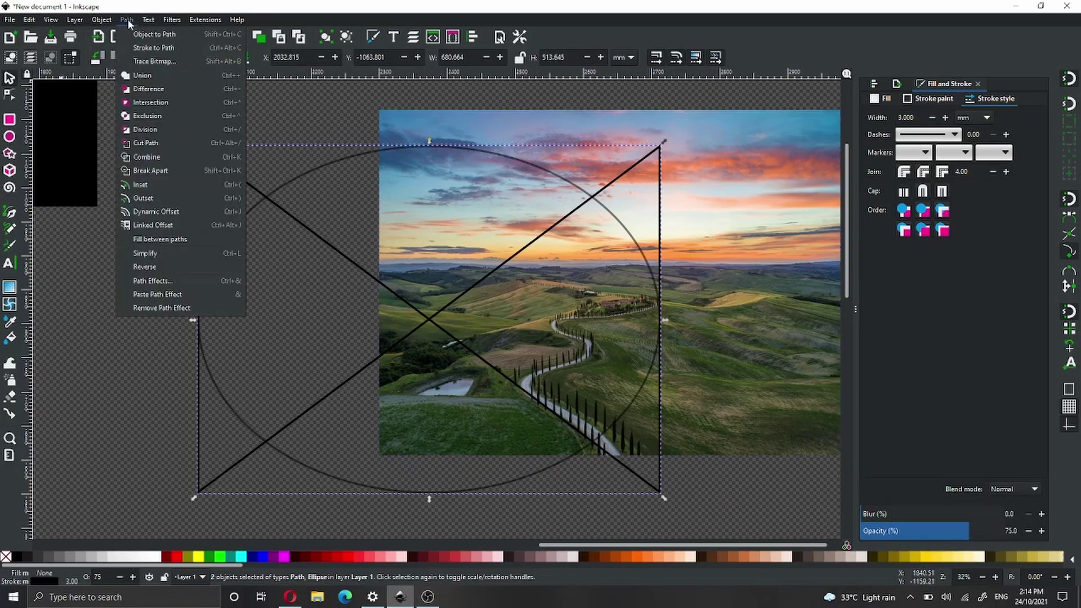
click(144, 159)
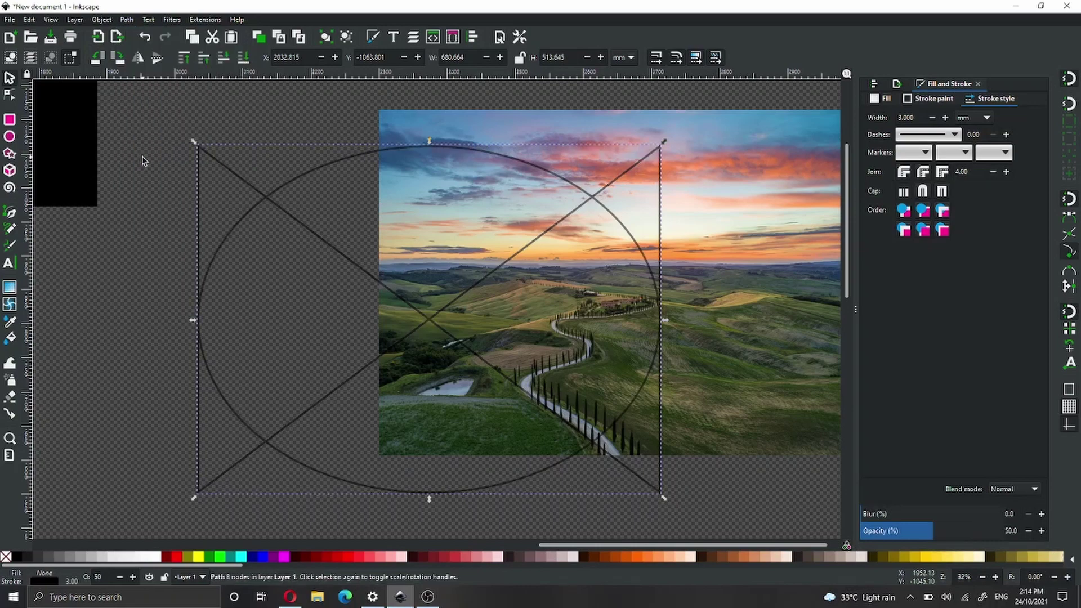
click(773, 275)
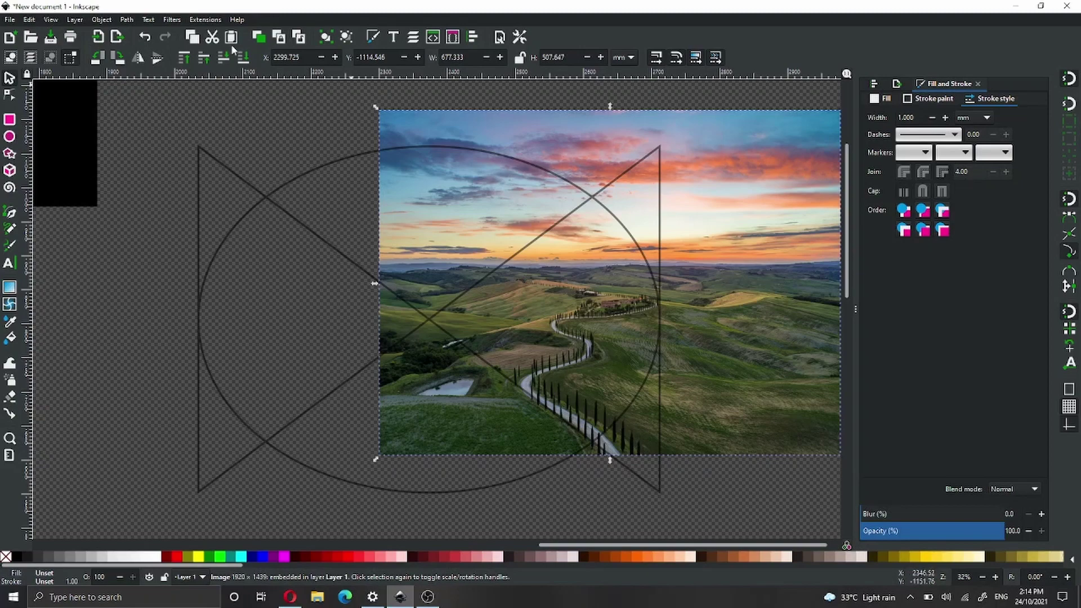
Convert the landscape photo into a pattern fill via Object > Pattern
click(102, 20)
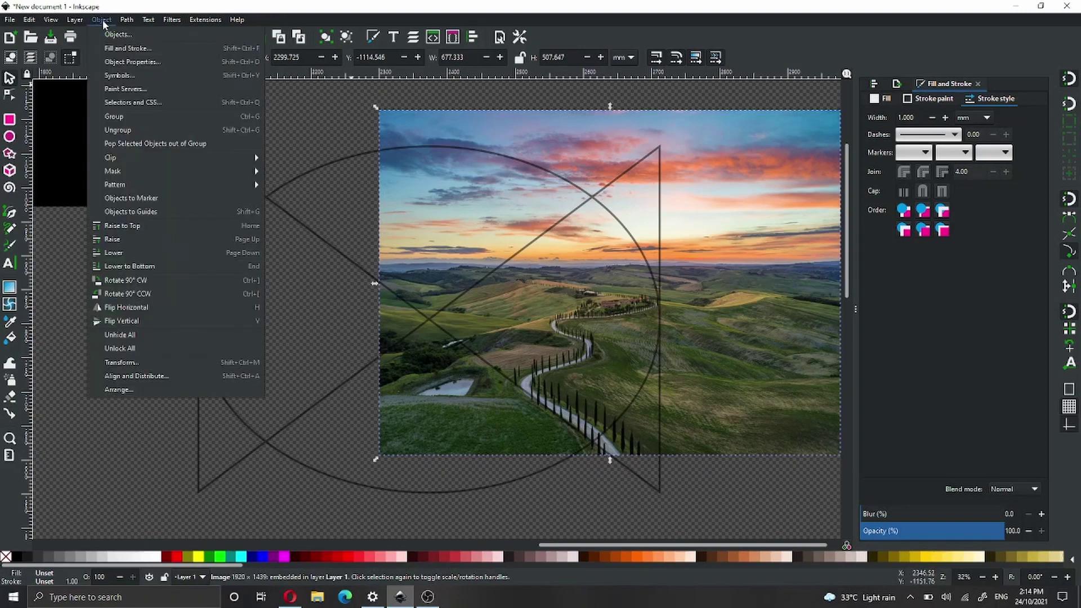
mouse_move(124, 186)
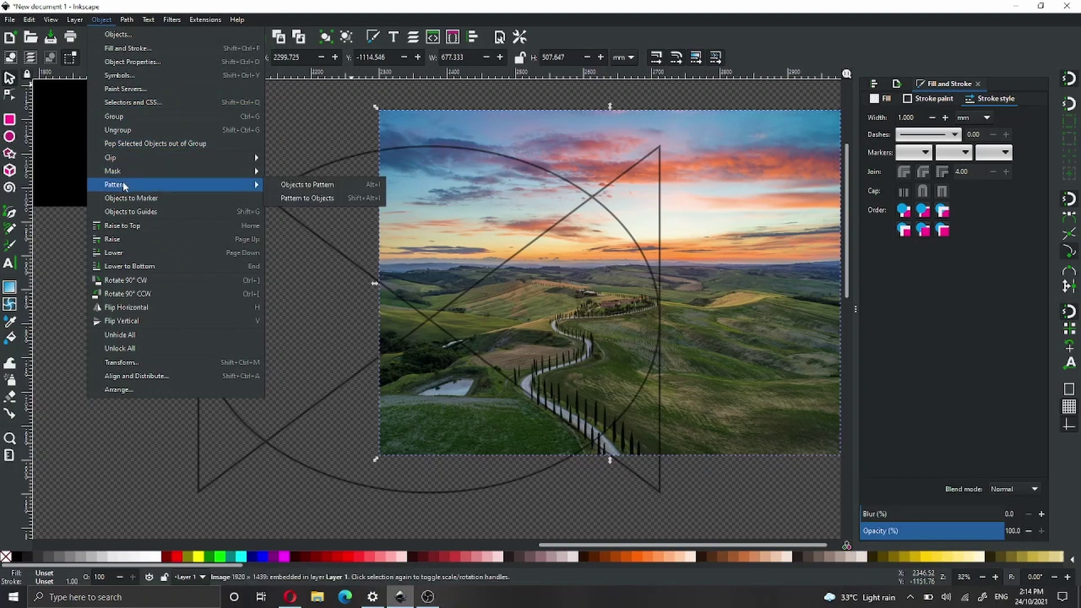
click(309, 185)
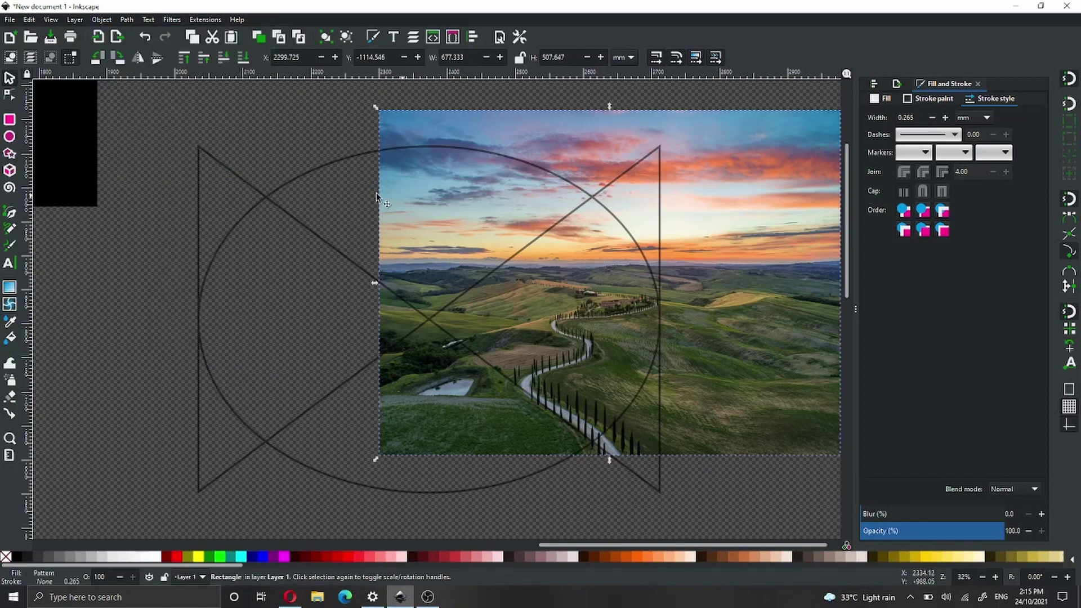
Centre the photo and combined path on both axes, then divide the photo along the path
shift+click(361, 157)
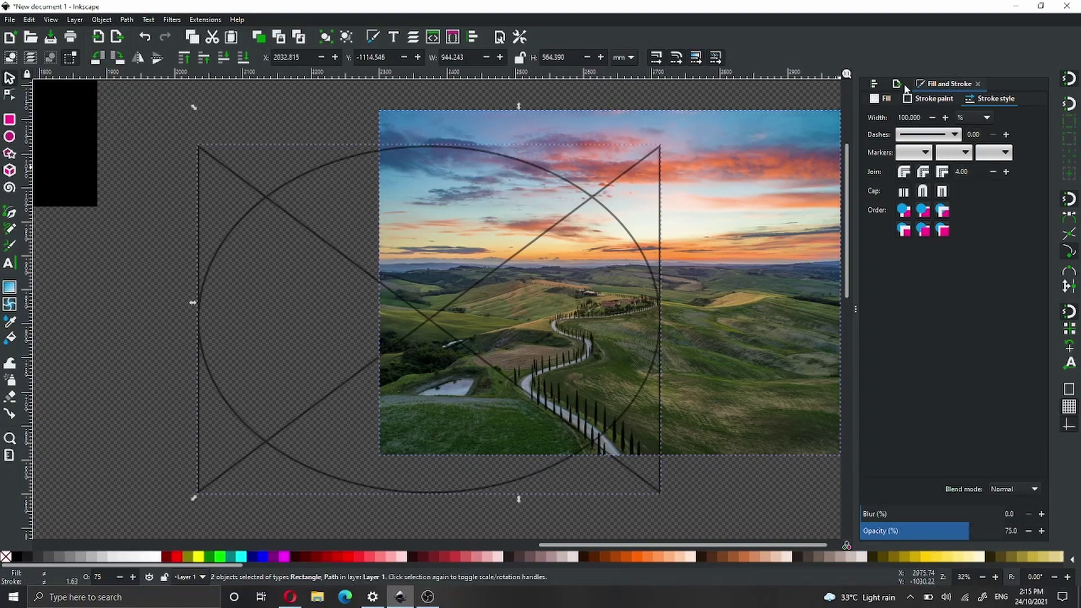
click(875, 84)
click(989, 128)
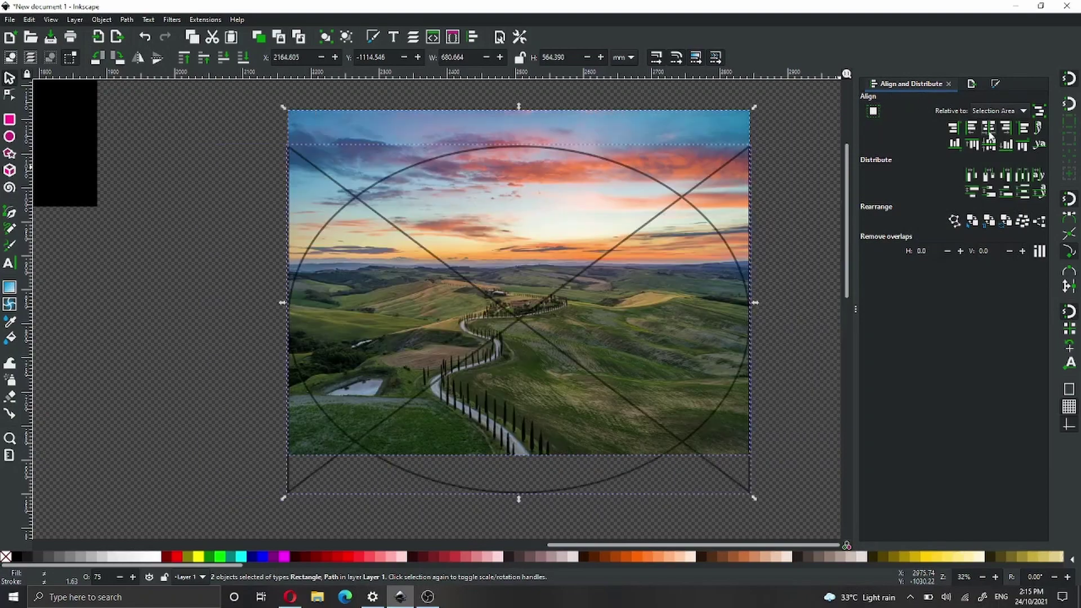
click(989, 145)
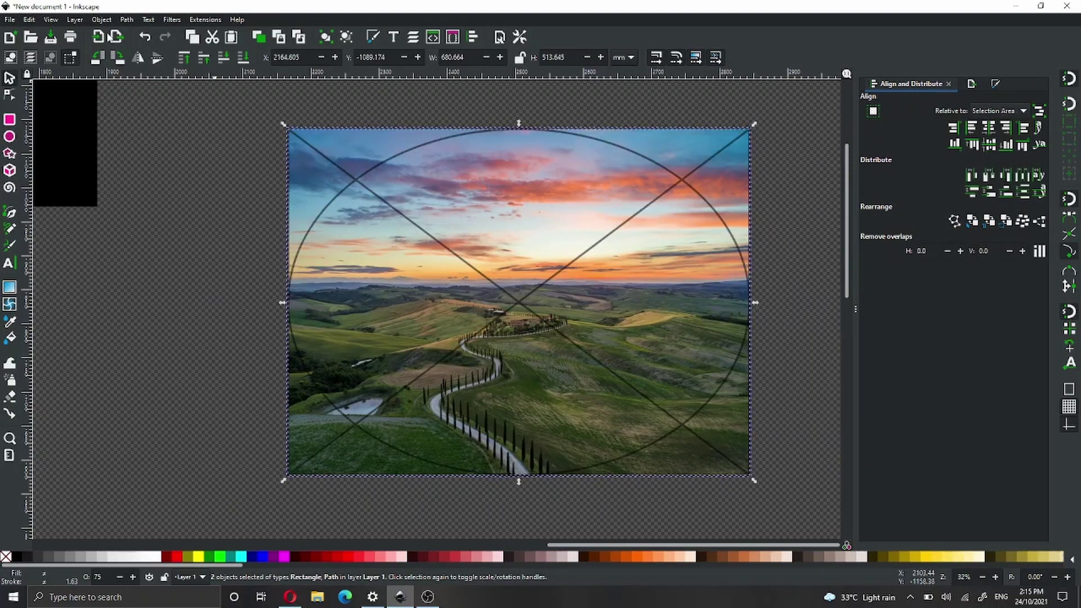
click(127, 20)
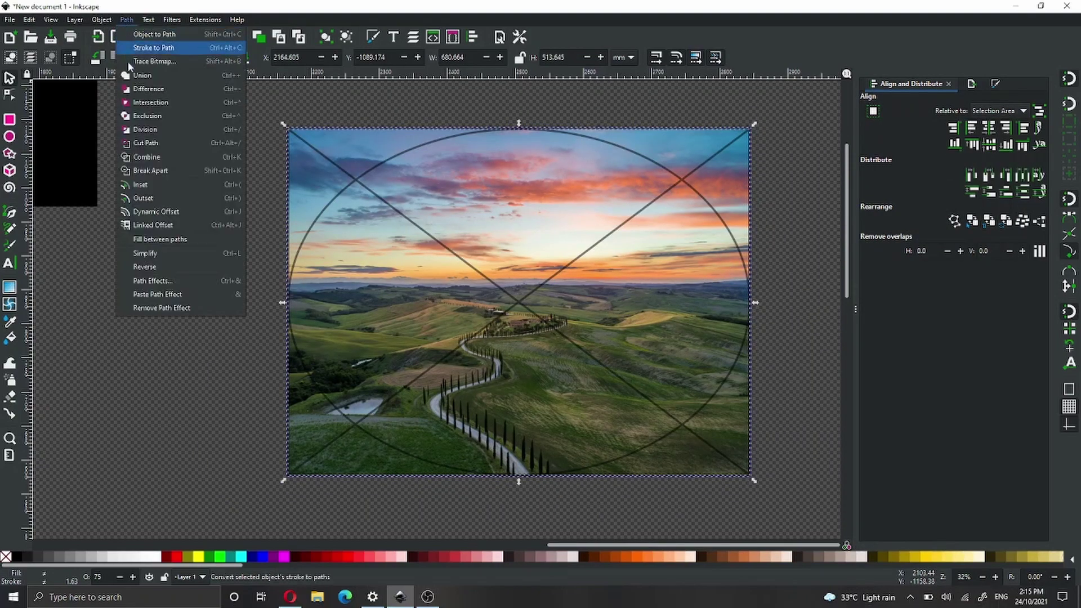
click(144, 129)
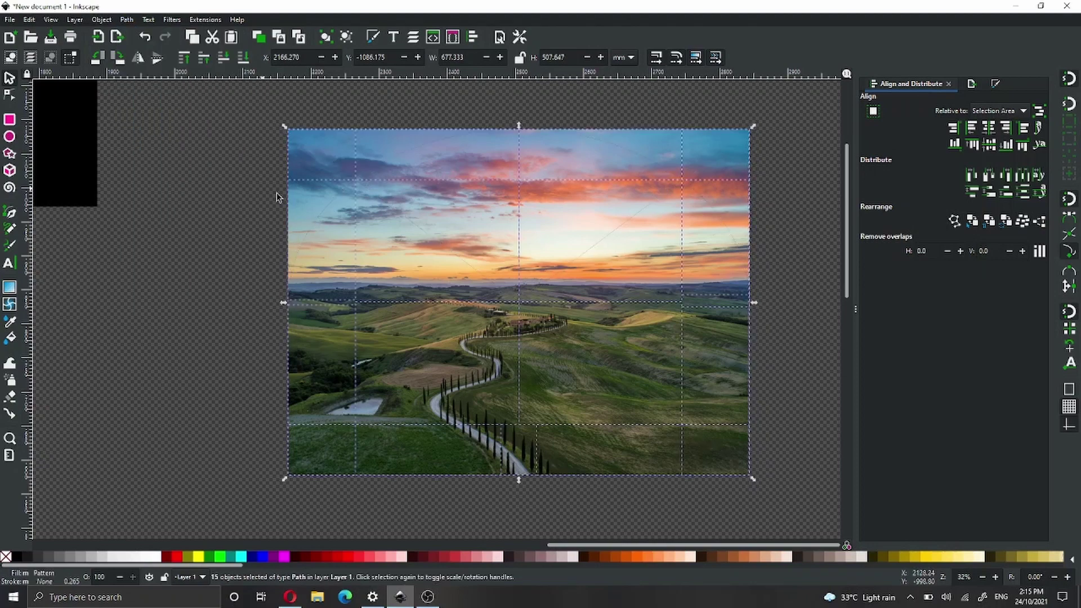
Drag the top-left, lower-right and upper-right photo pieces outward away from the rest
click(341, 322)
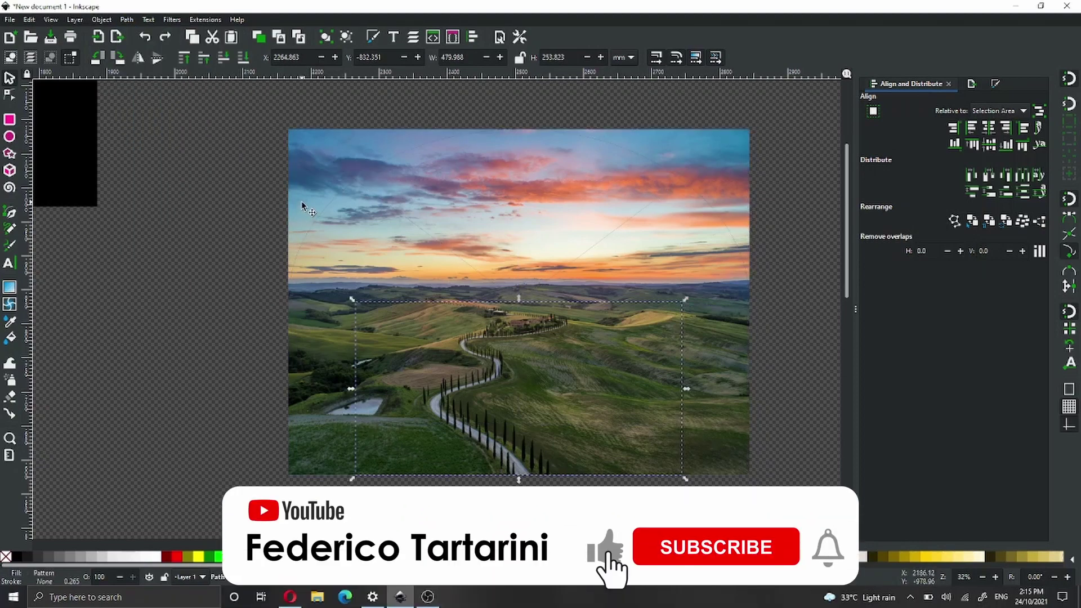
drag(302, 205, 261, 213)
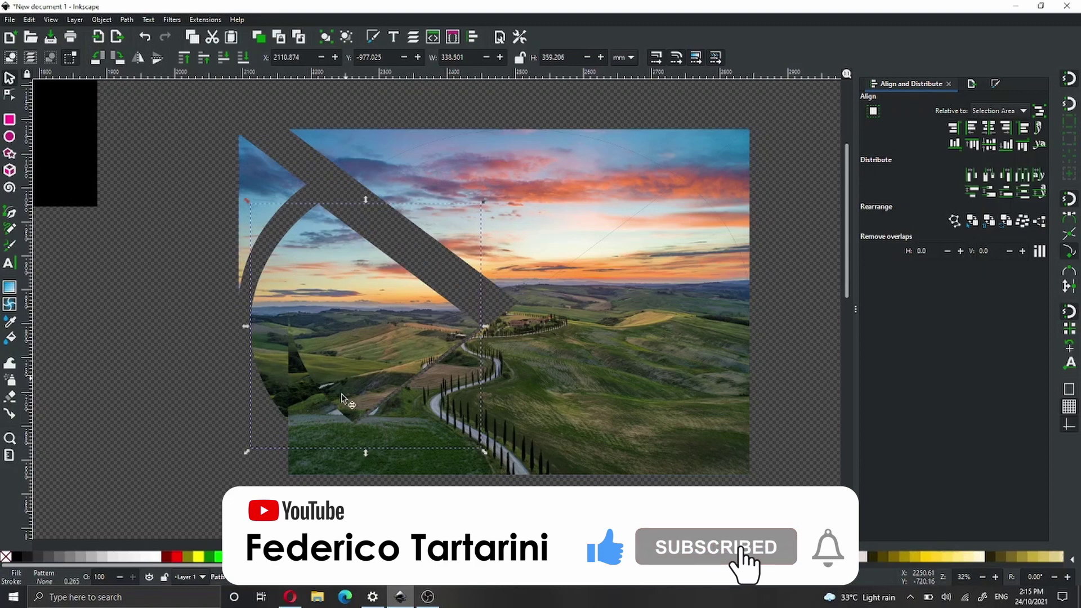
click(322, 388)
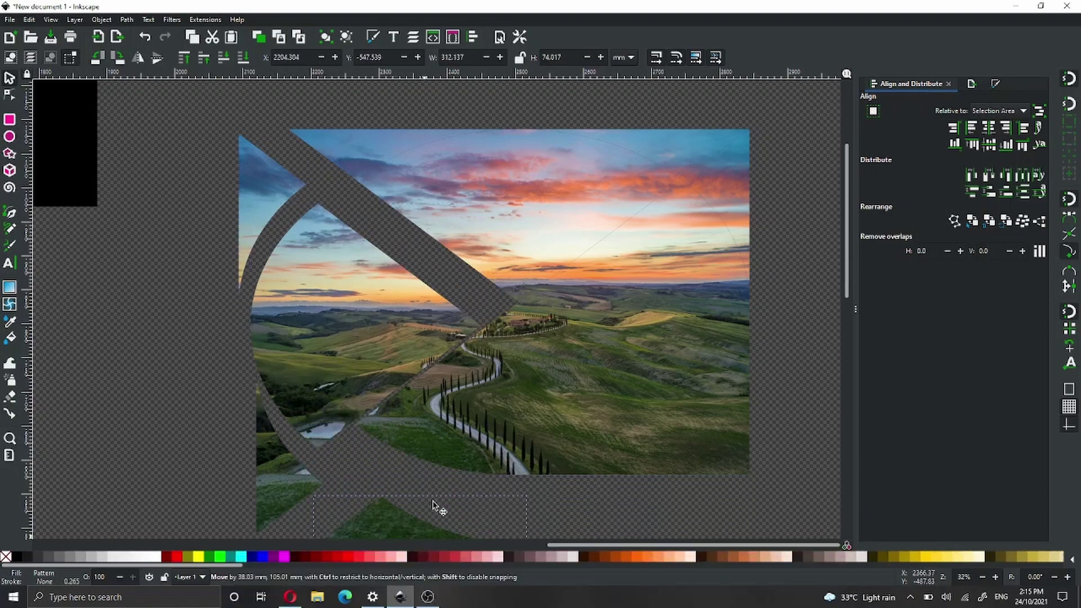
drag(495, 425, 563, 476)
drag(712, 312, 726, 330)
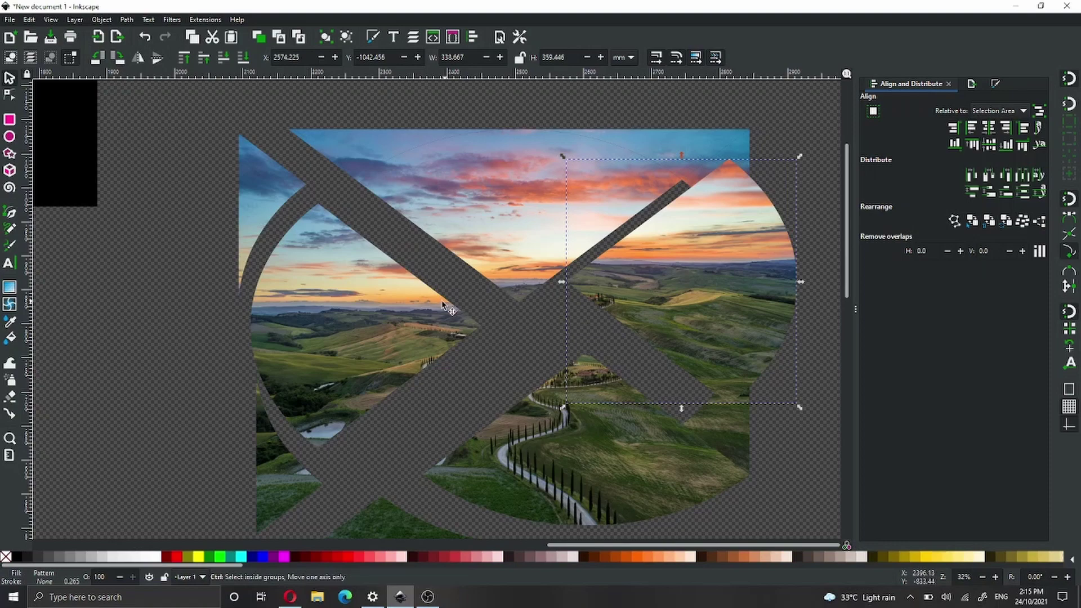
scroll(454, 310, down, 2)
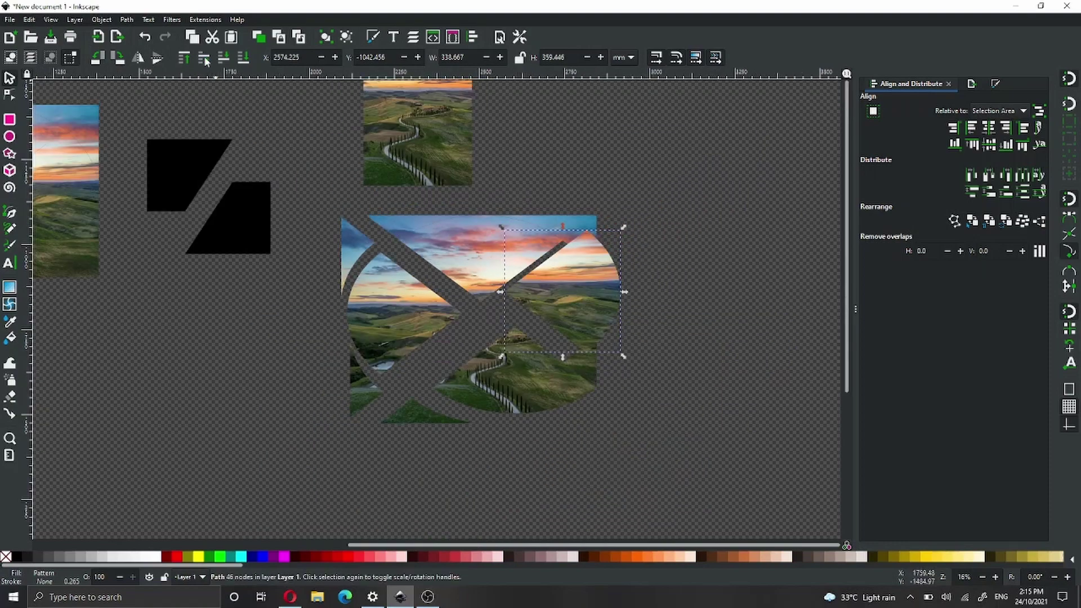
Check the Object > Pattern menu without applying anything, then go to the web browser
click(101, 19)
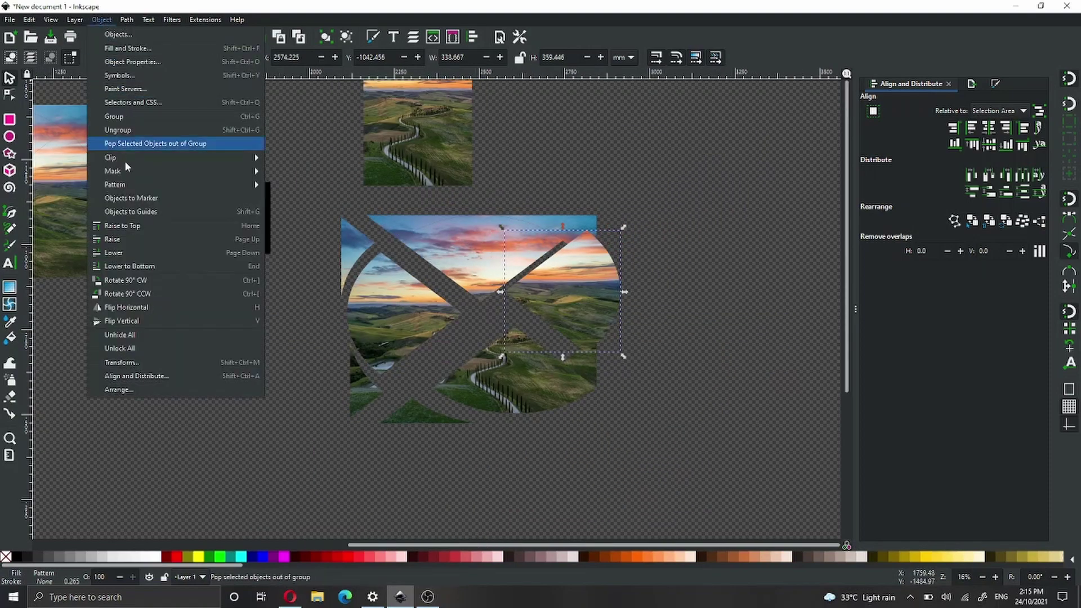
mouse_move(258, 186)
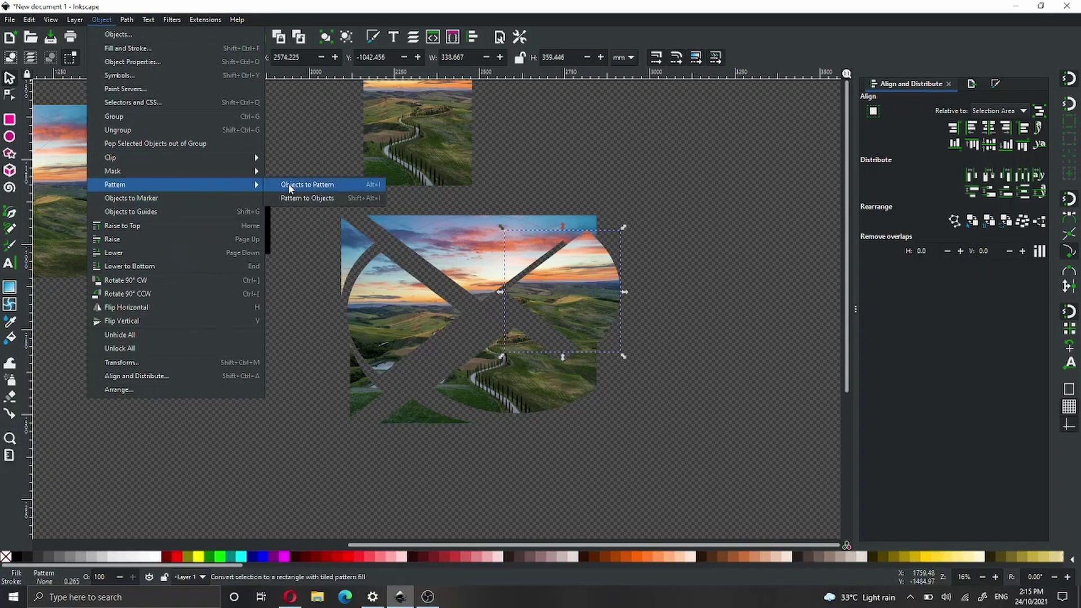
click(678, 304)
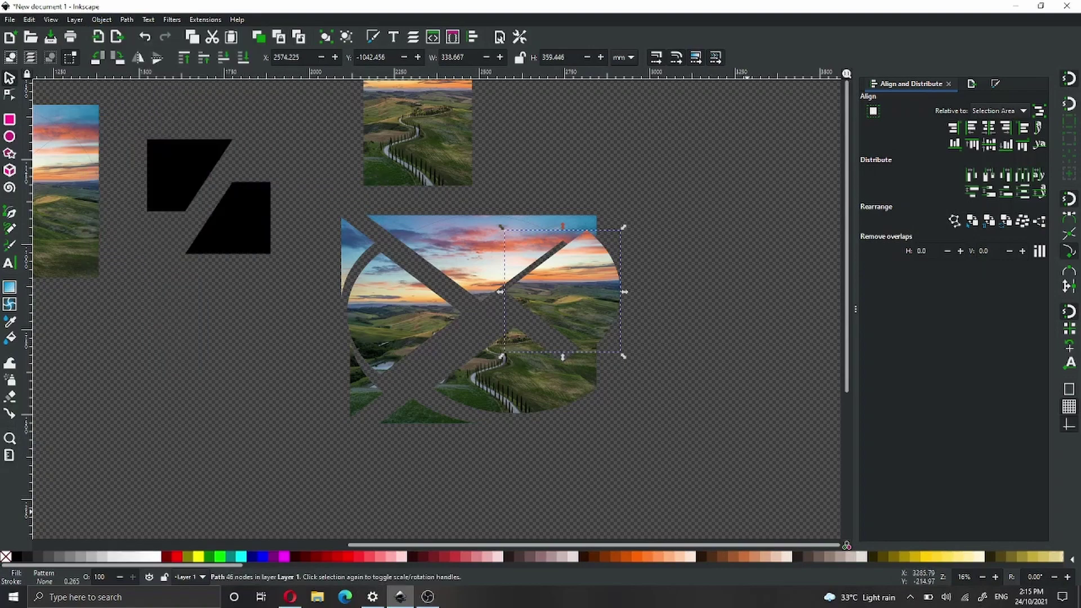
click(290, 597)
Import a fresh copy of the landscape photo from the browser and move it up-right
drag(833, 313, 684, 174)
click(283, 269)
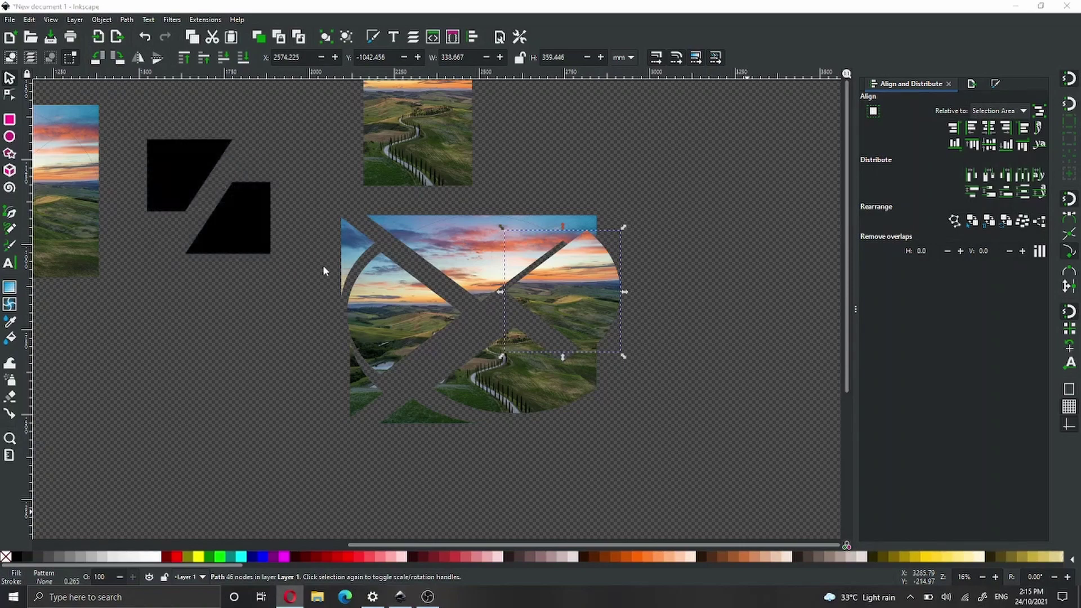
scroll(400, 269, down, 4)
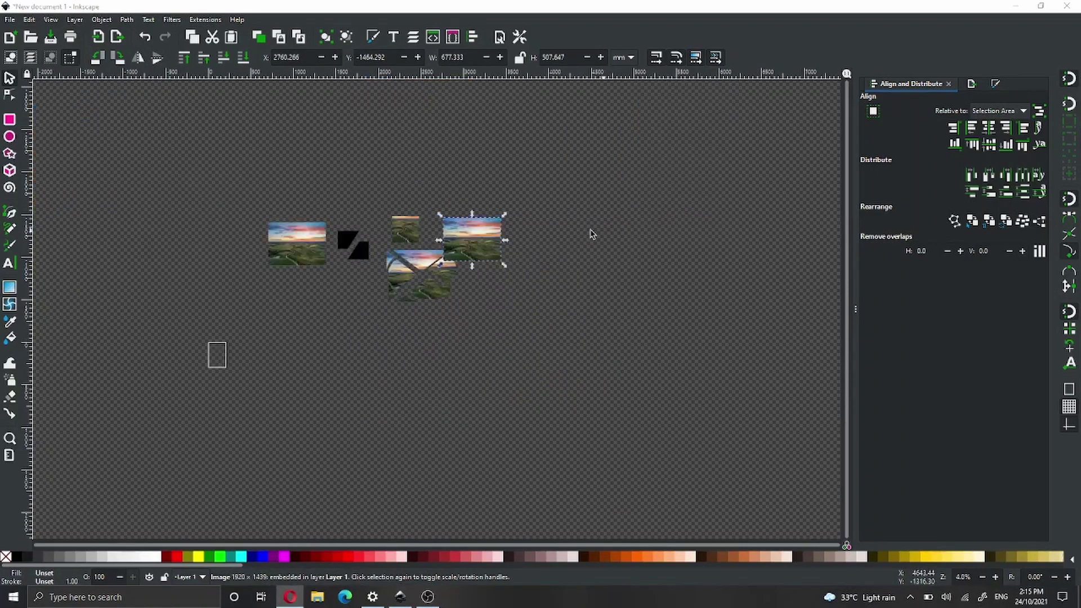
drag(494, 218, 509, 202)
scroll(485, 194, up, 2)
scroll(485, 194, up, 3)
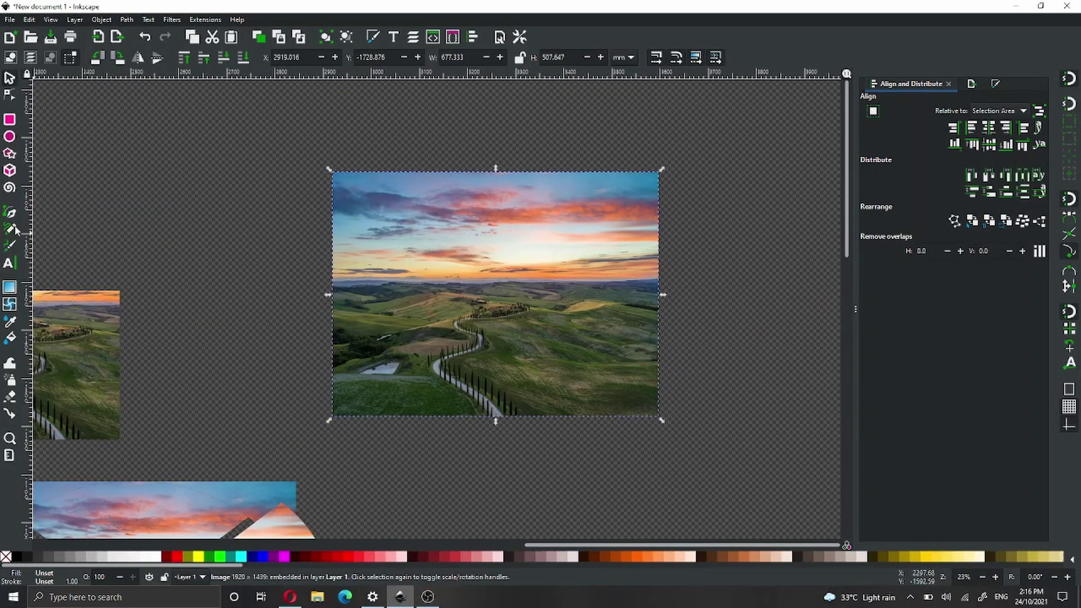
Draw a wavy Bezier curve across the photo, extending past its left and right edges
key(b)
click(248, 357)
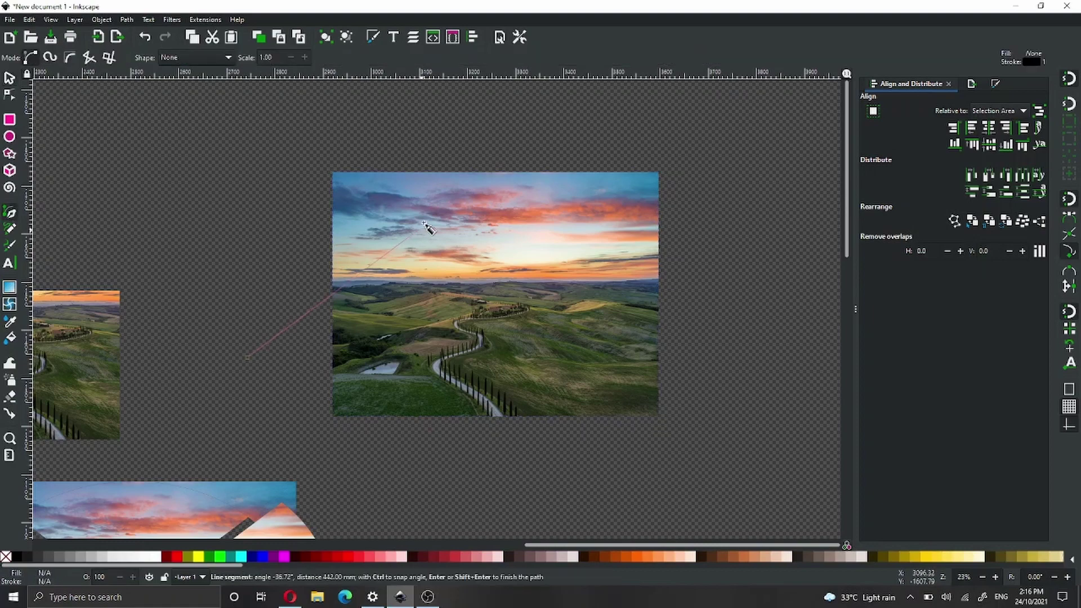
drag(425, 222, 518, 243)
drag(714, 344, 790, 303)
click(815, 229)
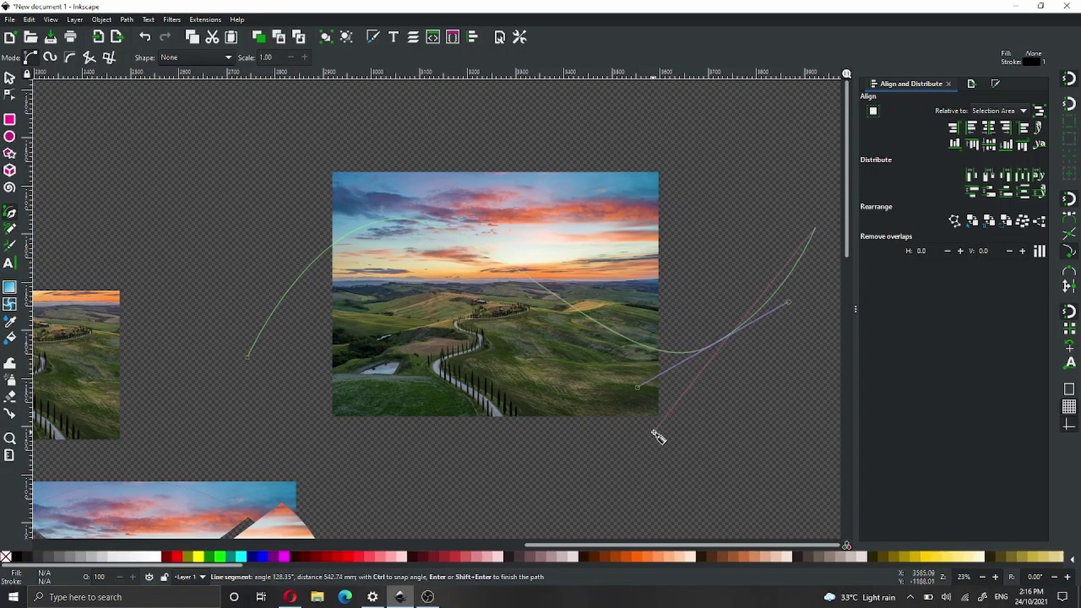
key(Return)
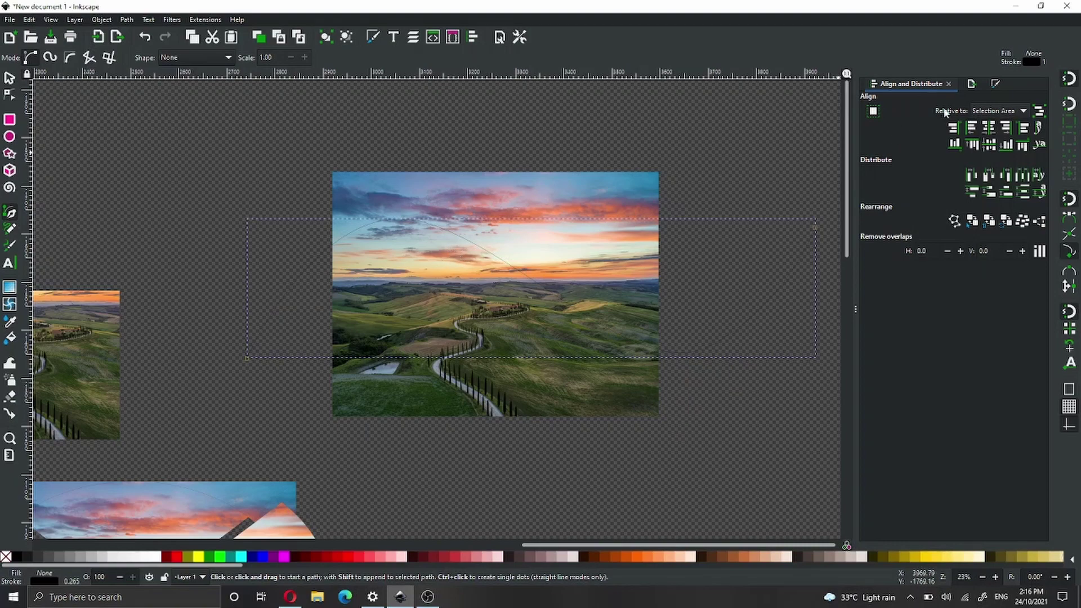
Set the curve's stroke width to 3 mm
click(996, 83)
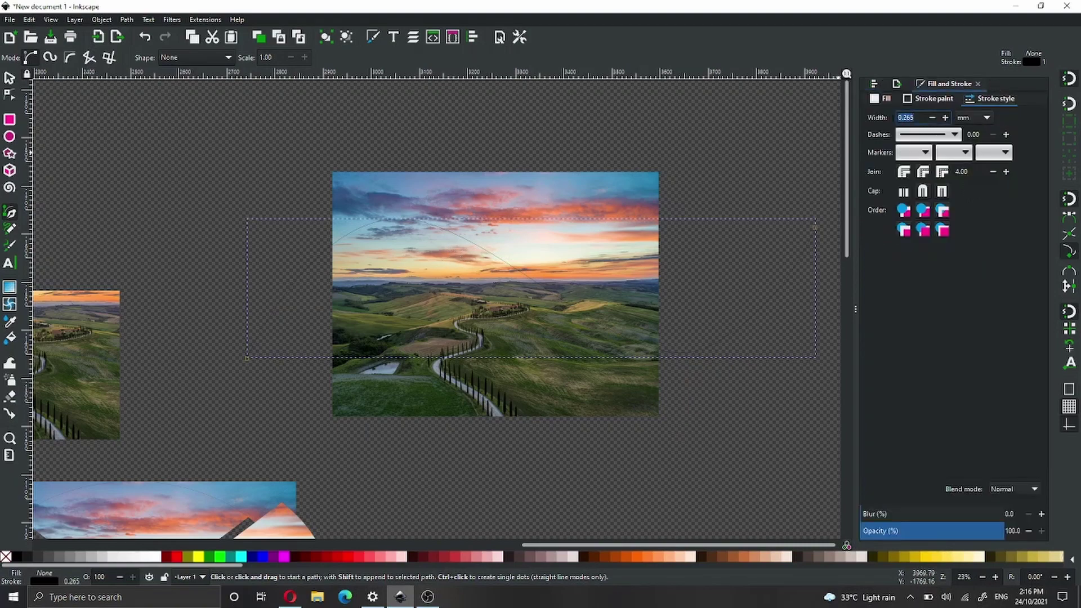
text(3)
key(Return)
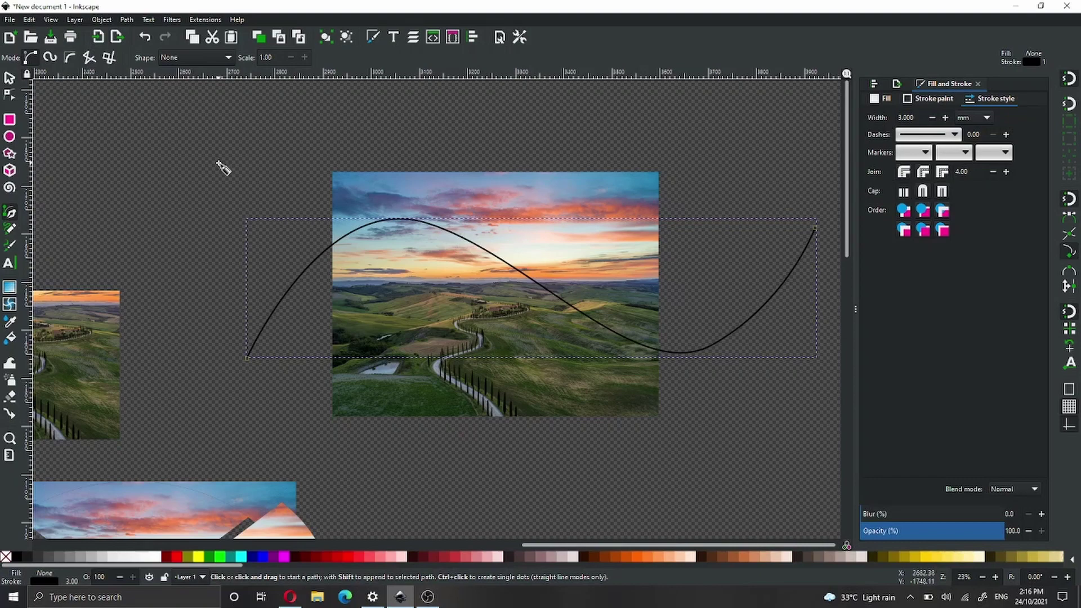
Select the photo and wavy curve together and attempt Path > Division
key(s)
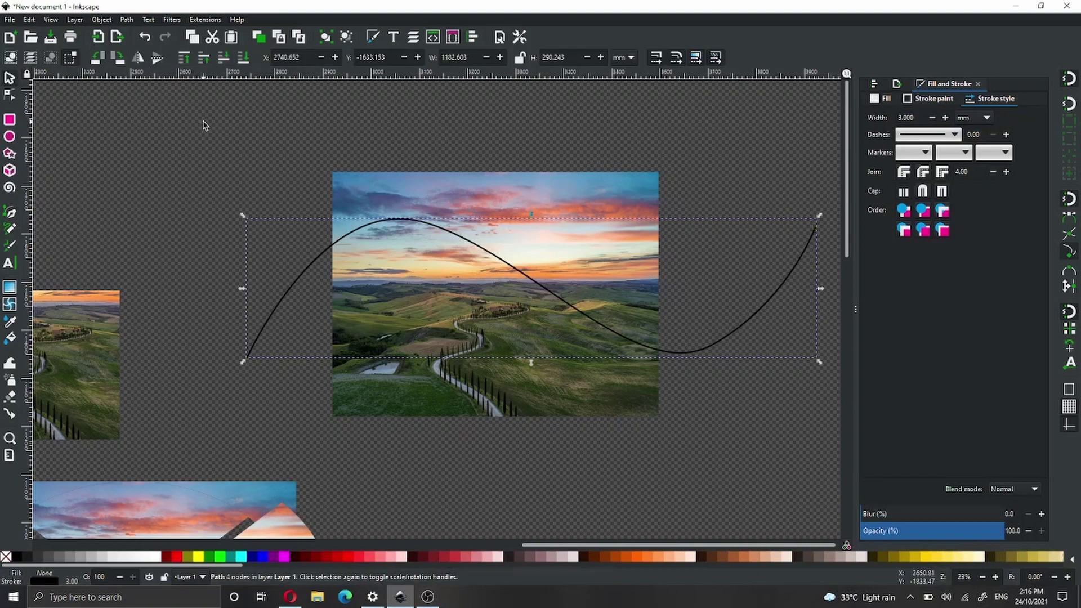
drag(204, 121, 824, 446)
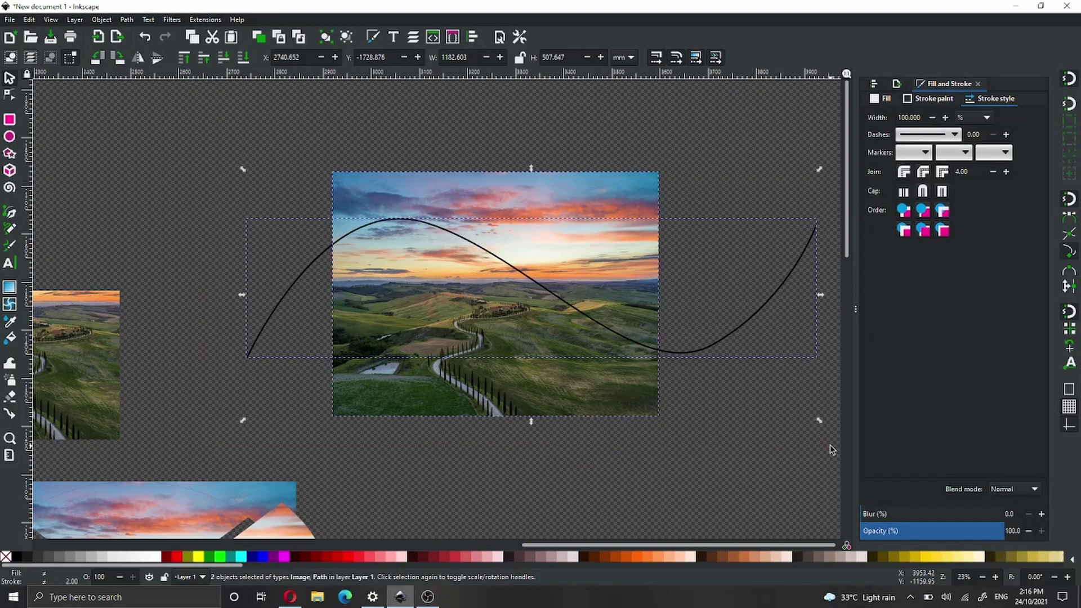
click(128, 19)
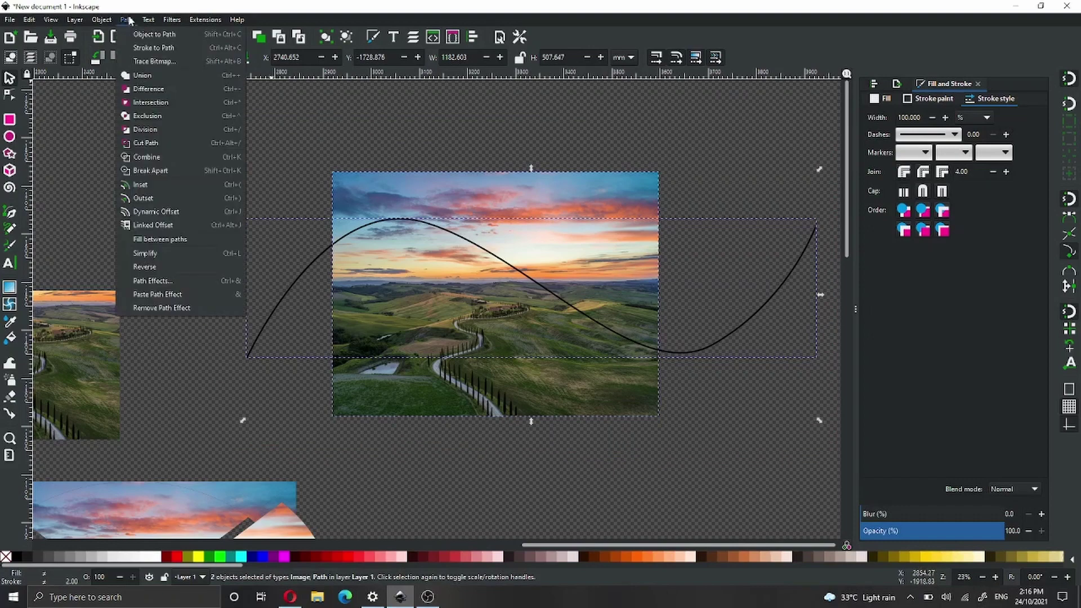
click(141, 129)
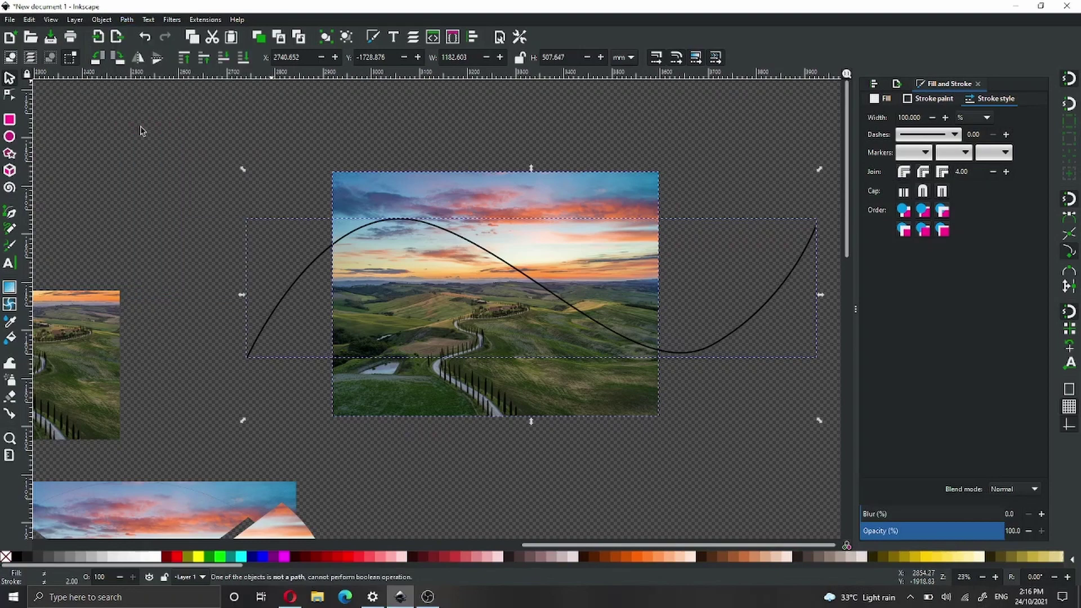
Convert the photo alone into a pattern-filled rectangle with Objects to Pattern
drag(634, 173, 613, 181)
click(110, 21)
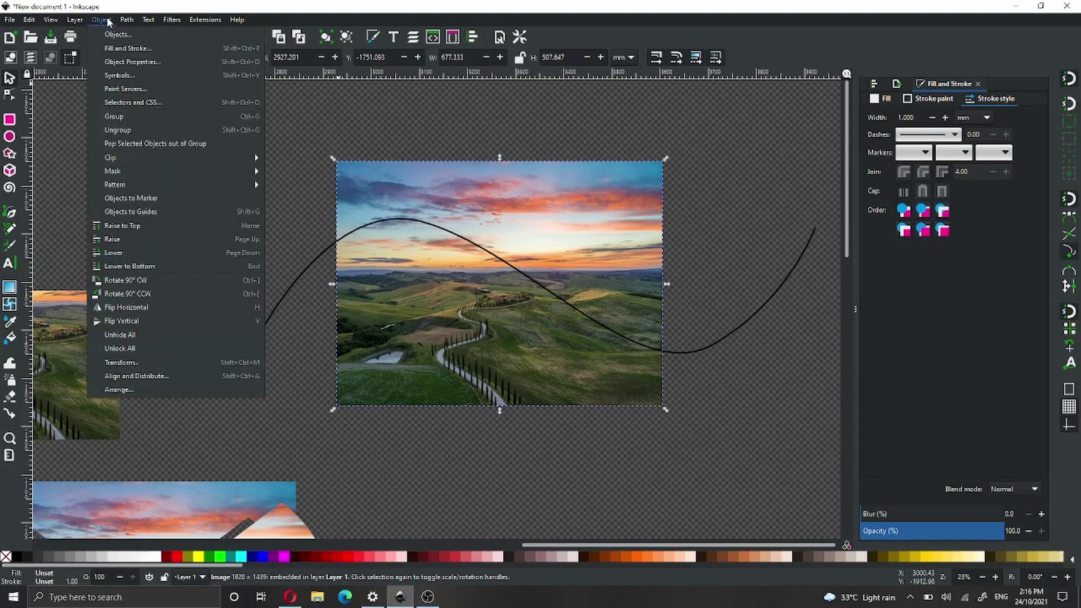
mouse_move(115, 186)
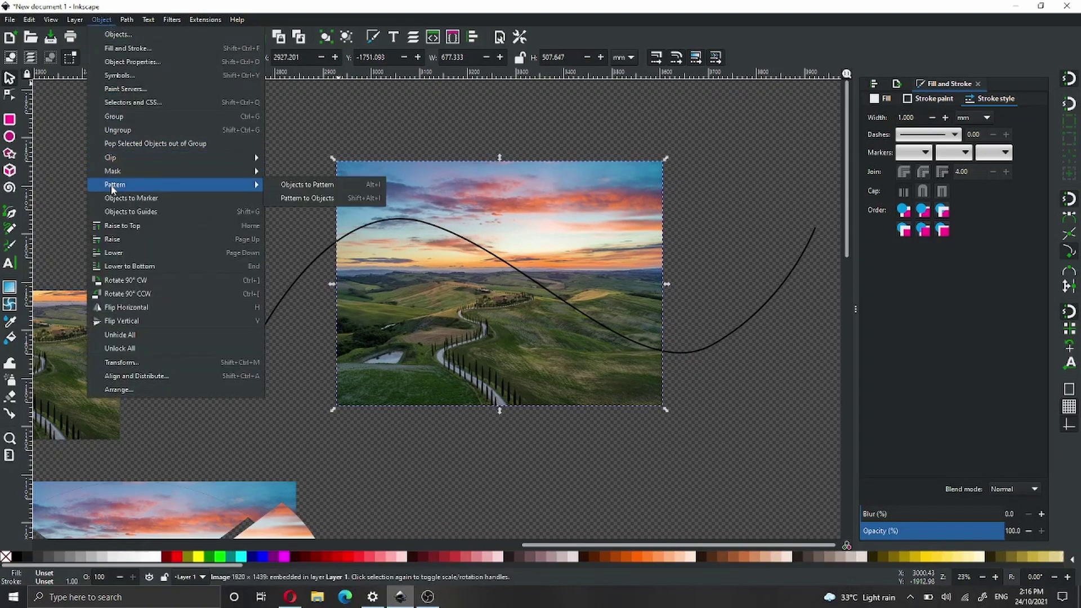
click(345, 188)
Divide the photo along the wavy curve and pull the upper and lower pieces apart
drag(216, 121, 831, 445)
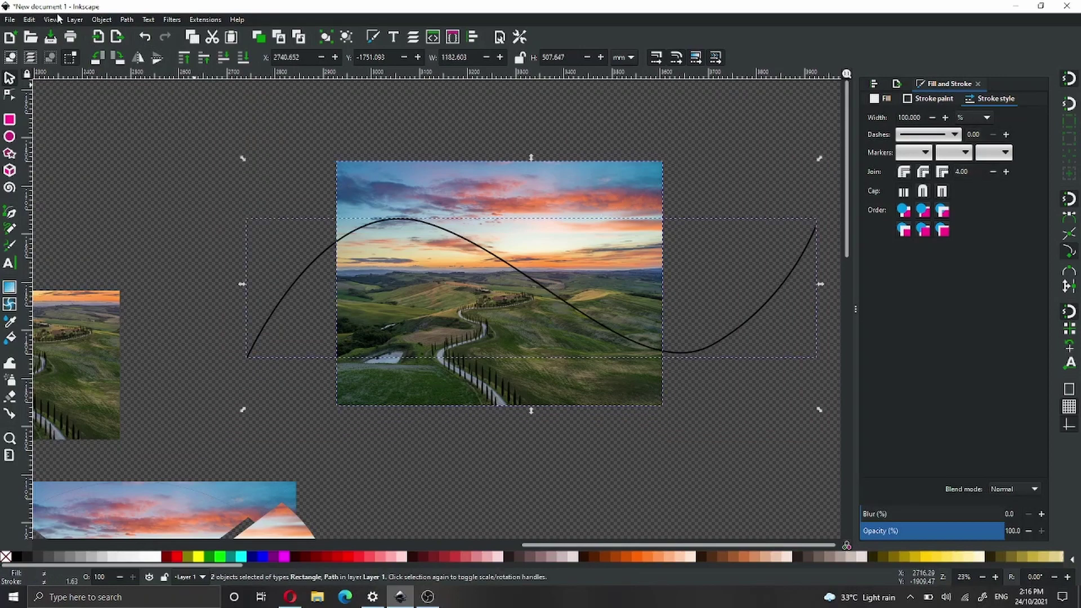
click(125, 21)
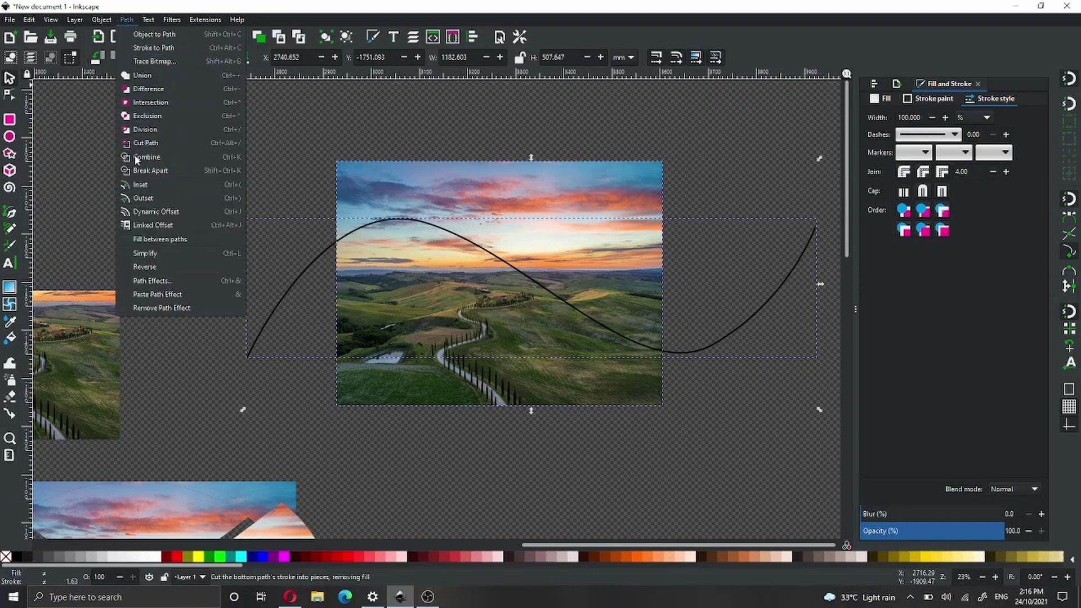
click(139, 130)
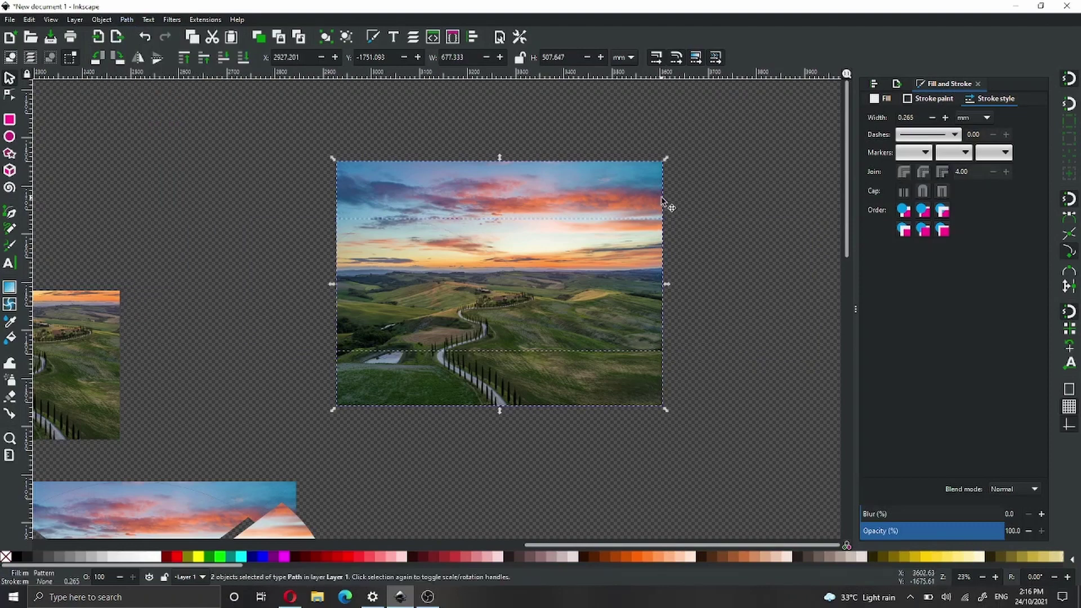
click(679, 204)
drag(619, 190, 692, 157)
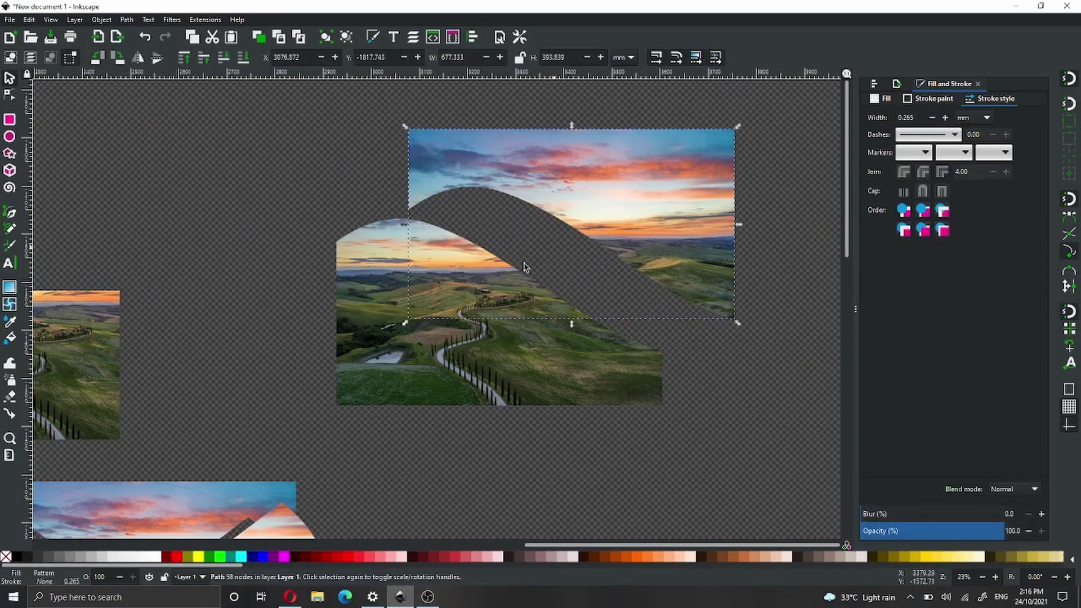
drag(380, 359, 400, 392)
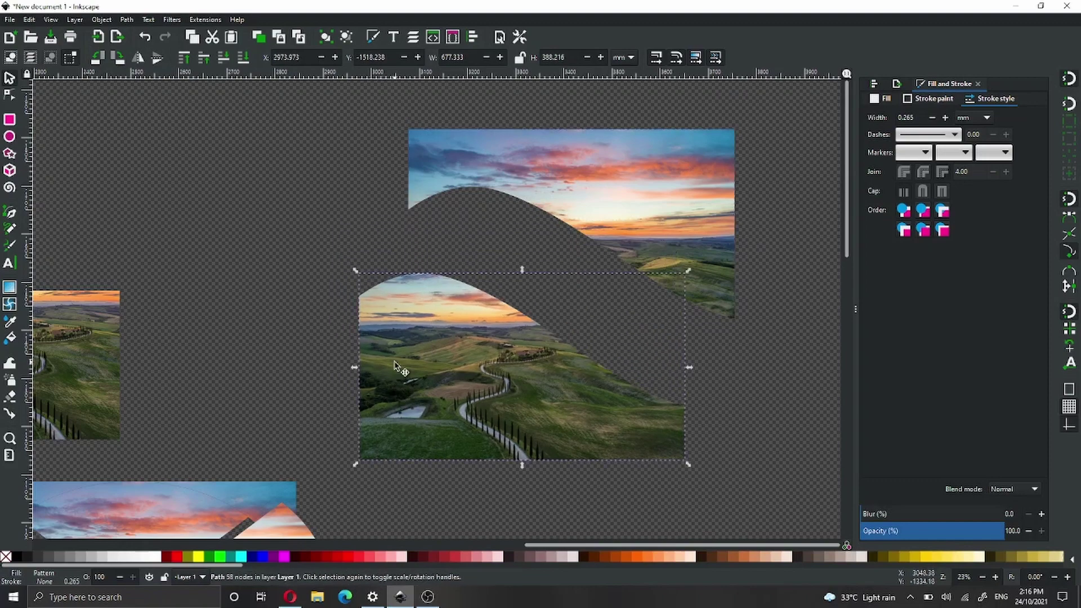